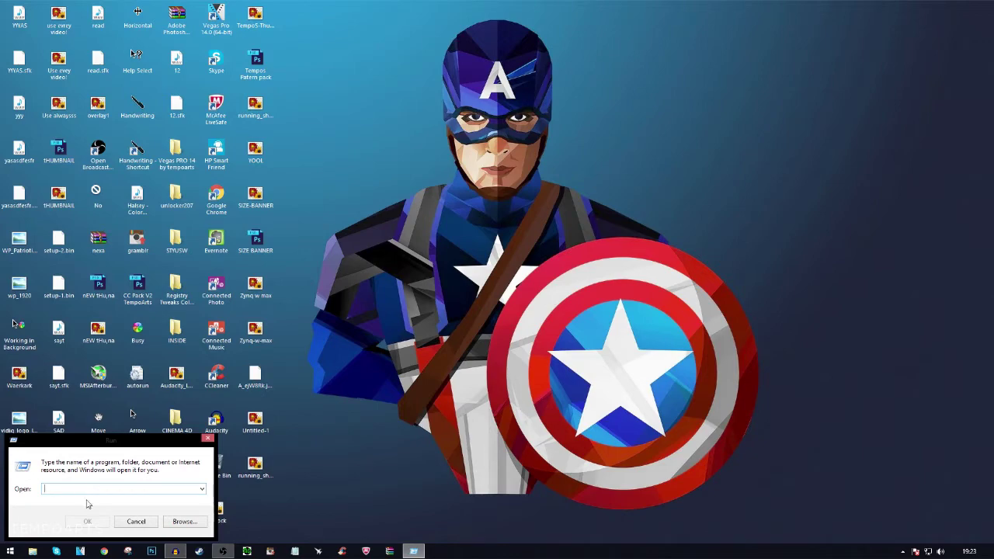
- Open the Windows Temp folder by running temp and delete all its items, skipping those that need administrator permission
text(temp)
key(Return)
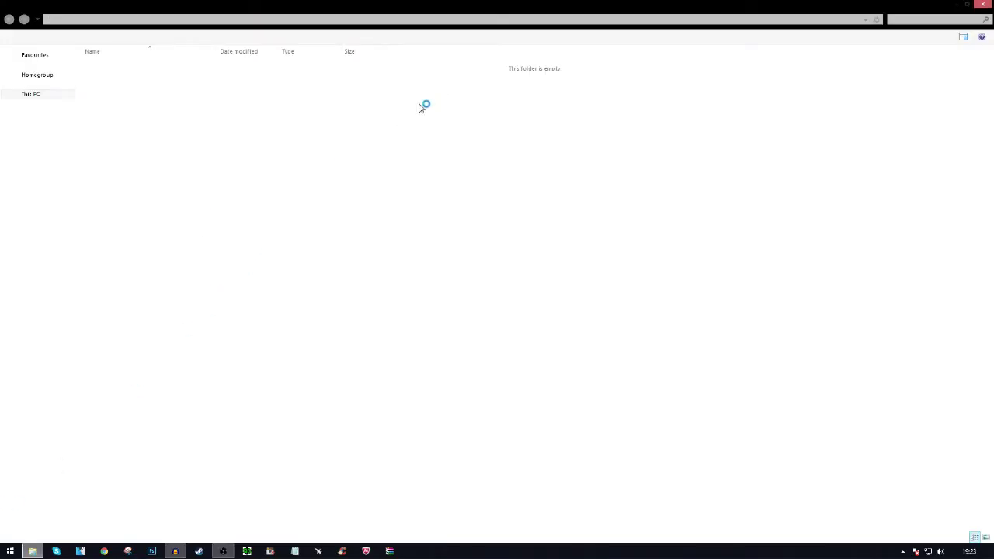
drag(263, 123, 243, 68)
click(215, 138)
drag(200, 117, 196, 79)
drag(213, 144, 199, 60)
key(Delete)
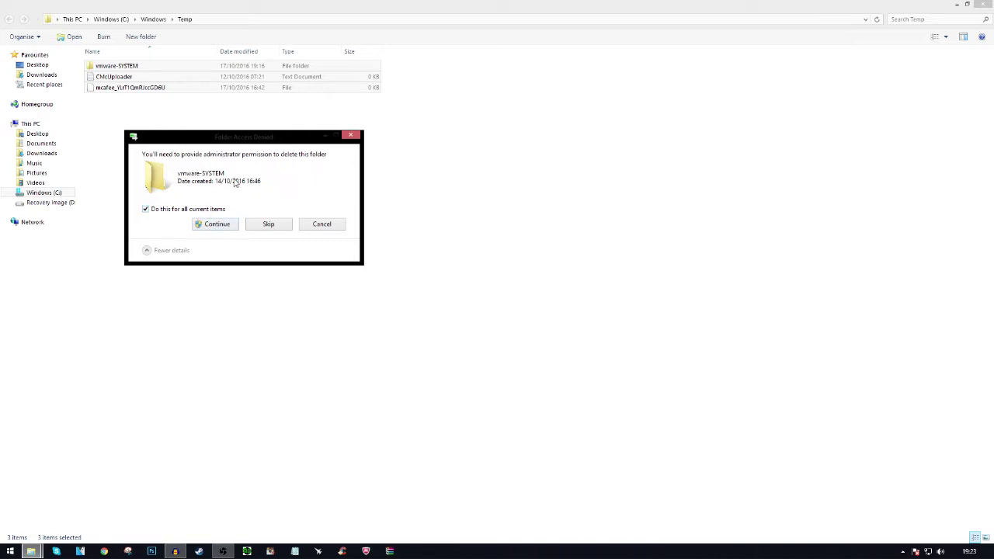
click(189, 211)
click(274, 225)
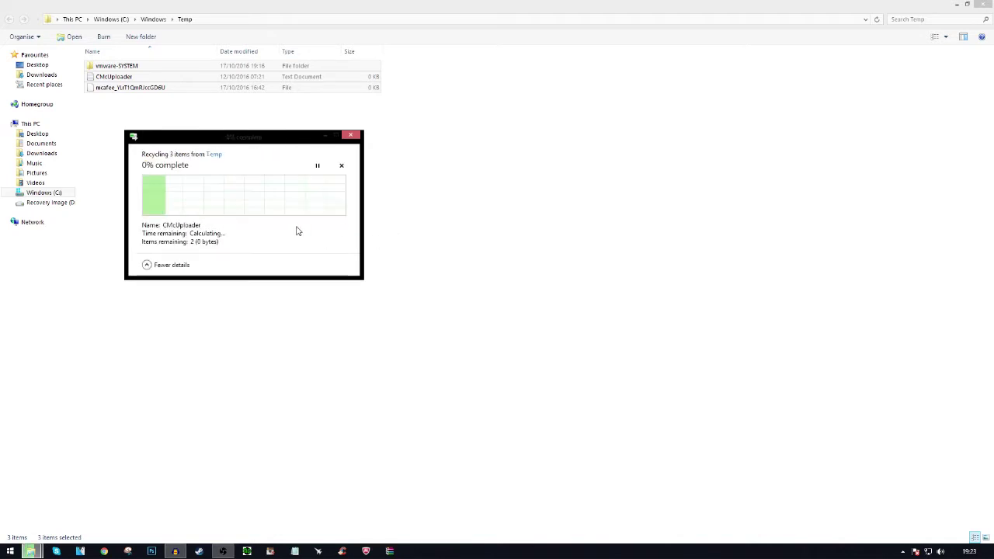
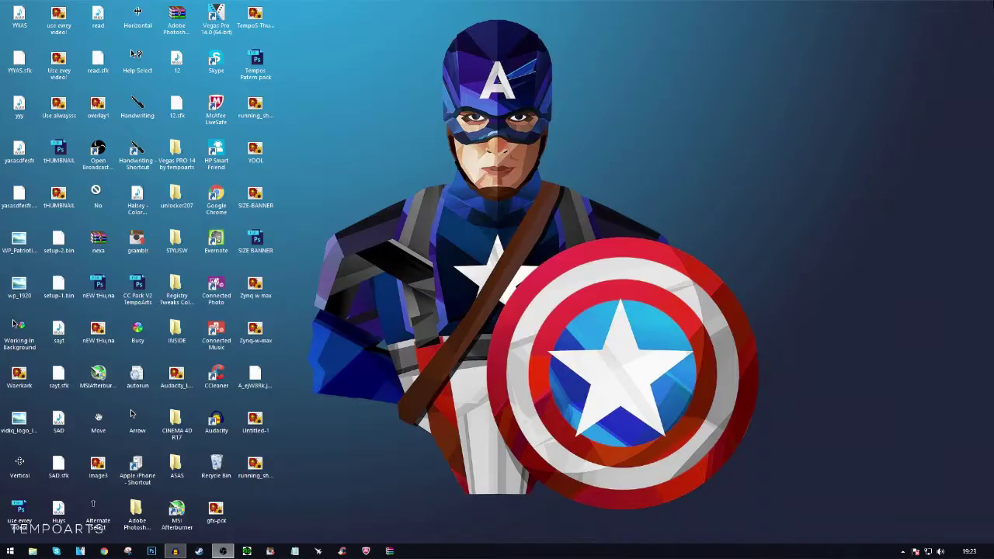
- Open the user's AppData Local Temp folder by running %temp%
right_click(9, 552)
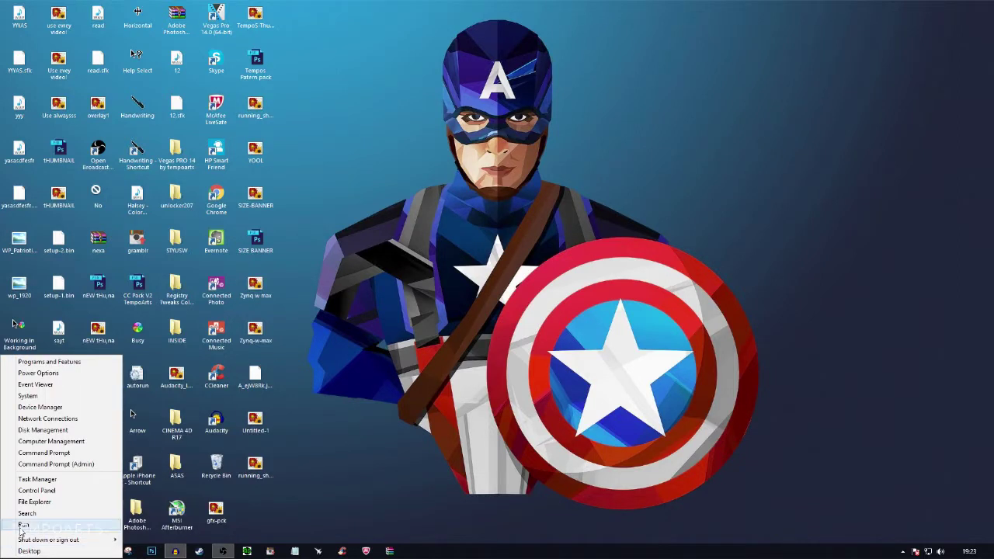
click(21, 526)
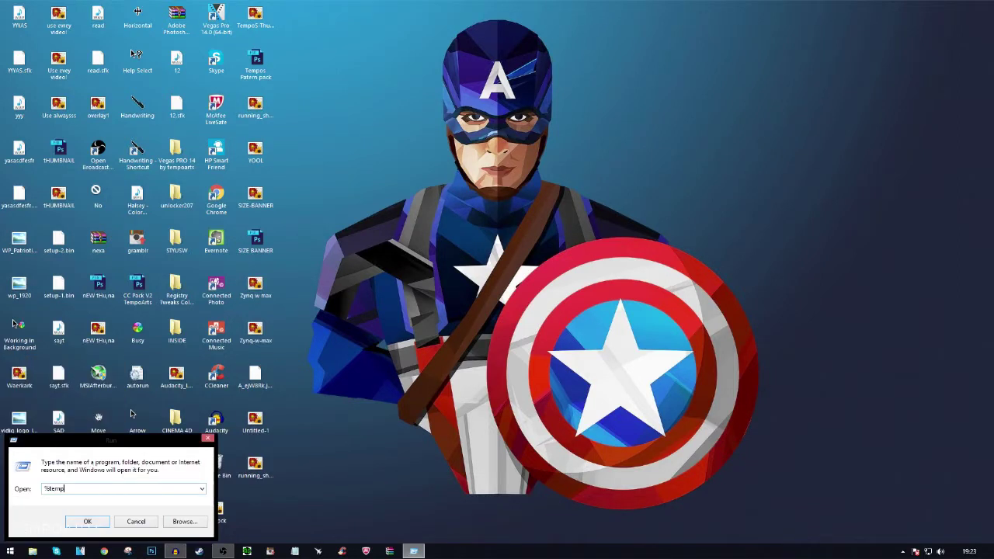
key(Return)
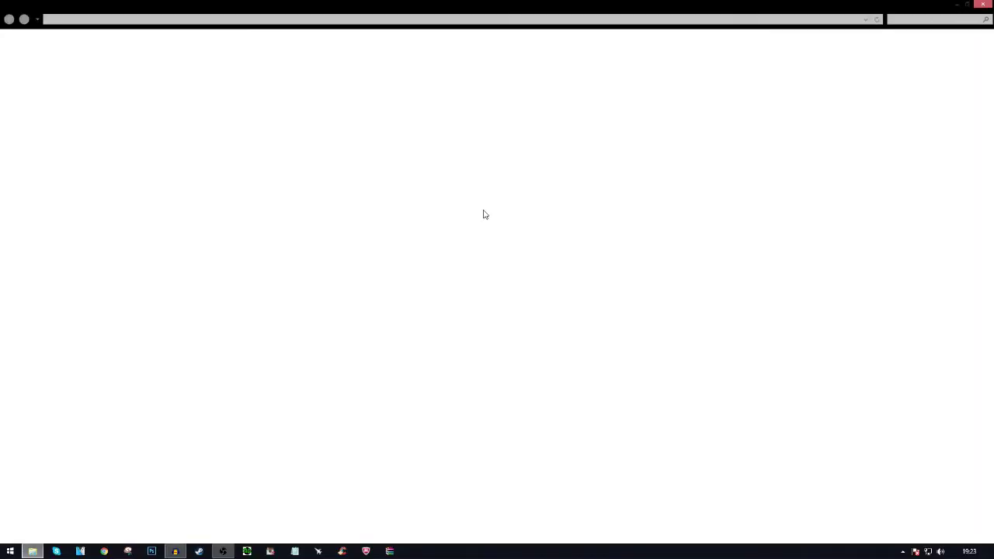
- Delete all files and folders in the AppData Local Temp folder and close its window
drag(275, 222, 259, 57)
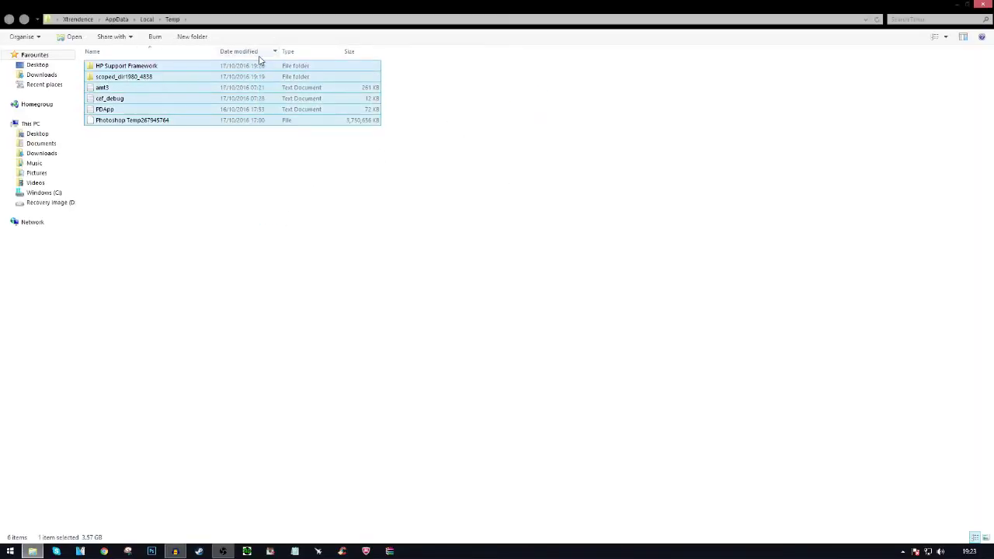
click(505, 206)
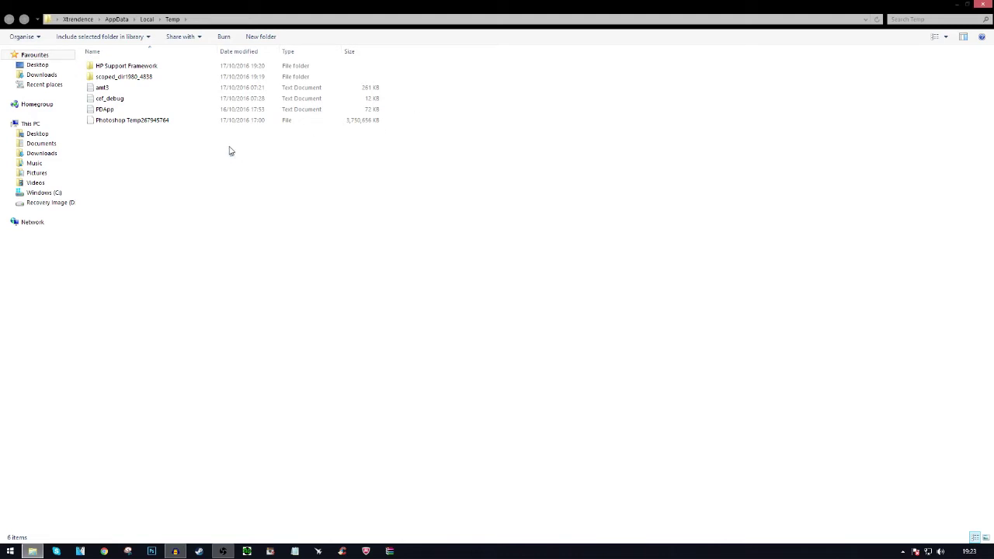
drag(230, 152, 199, 62)
click(200, 169)
drag(284, 275, 202, 65)
click(172, 201)
key(ctrl+a)
key(Delete)
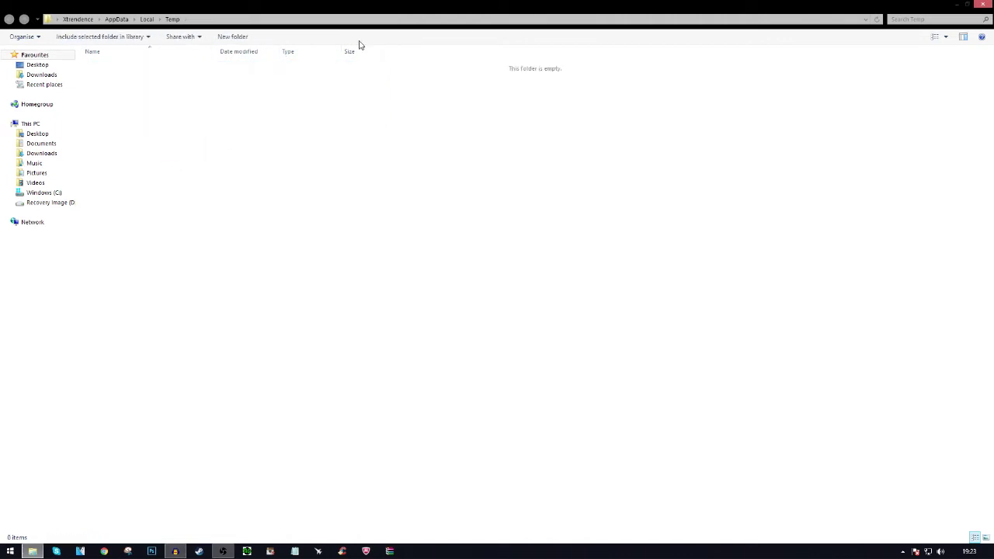
click(988, 5)
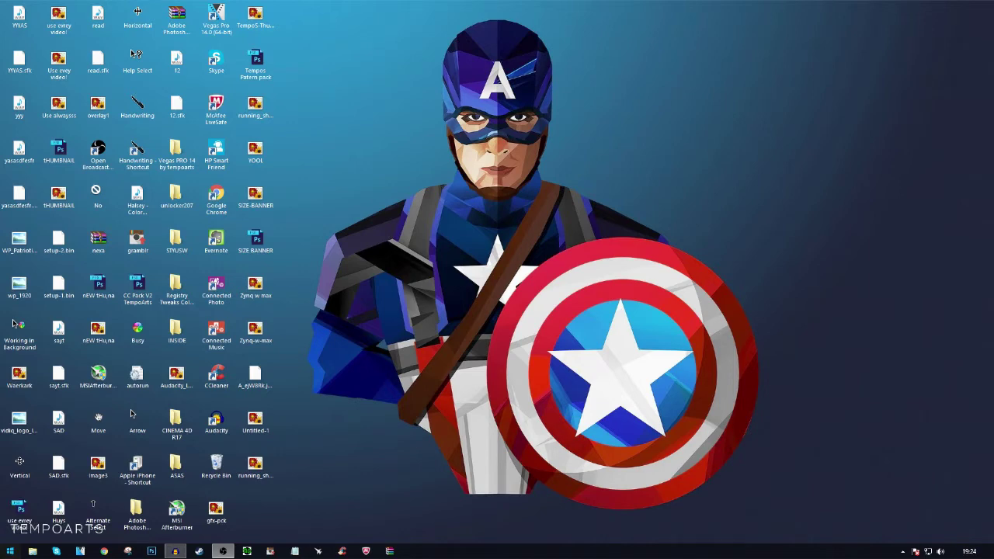
- Open the Windows Prefetch folder by running prefetch and dismiss the dialog that comes up with it
key(super+x)
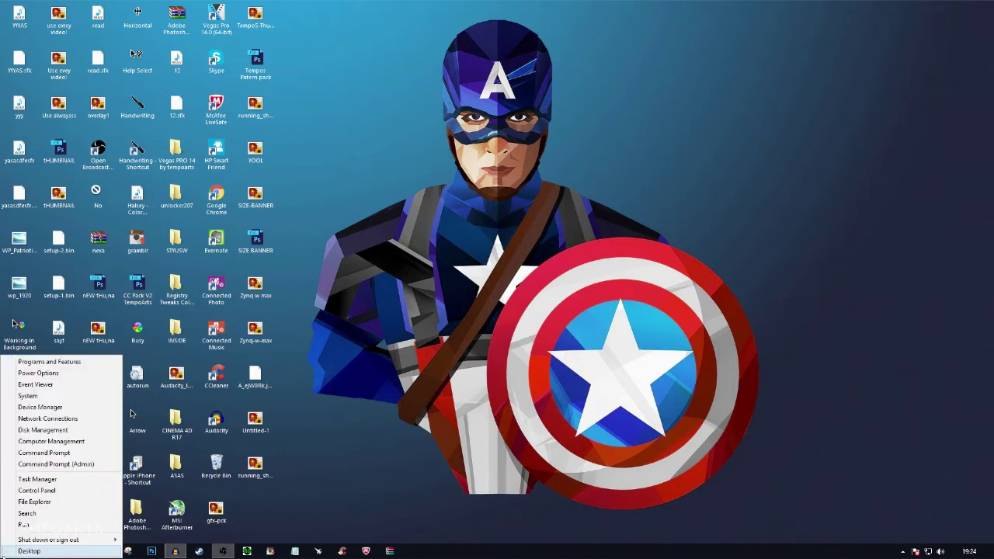
click(14, 529)
text(prefecth)
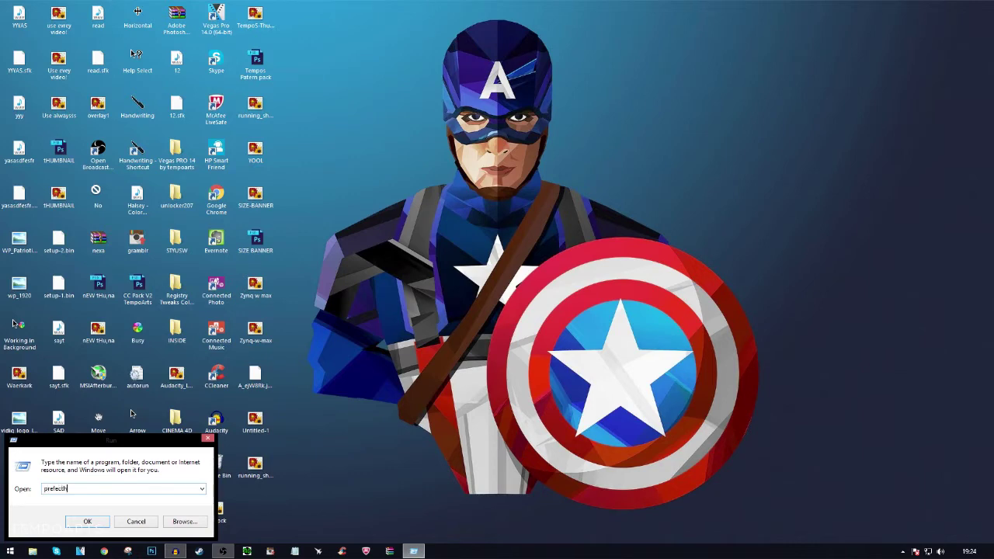
key(BackSpace)
key(BackSpace)
click(87, 521)
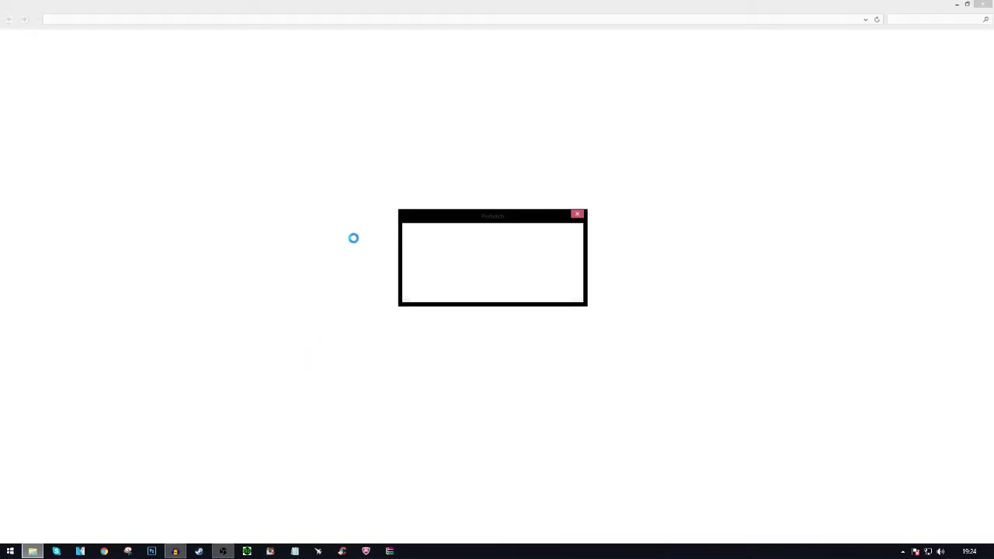
click(514, 292)
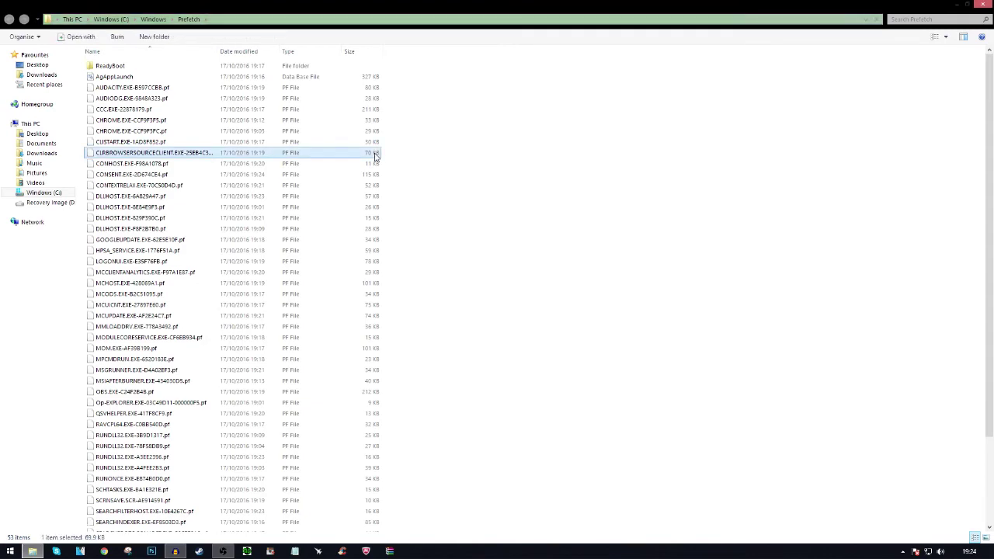
- Delete the entire contents of the Prefetch folder and close its window
key(ctrl+a)
scroll(341, 303, down, 3)
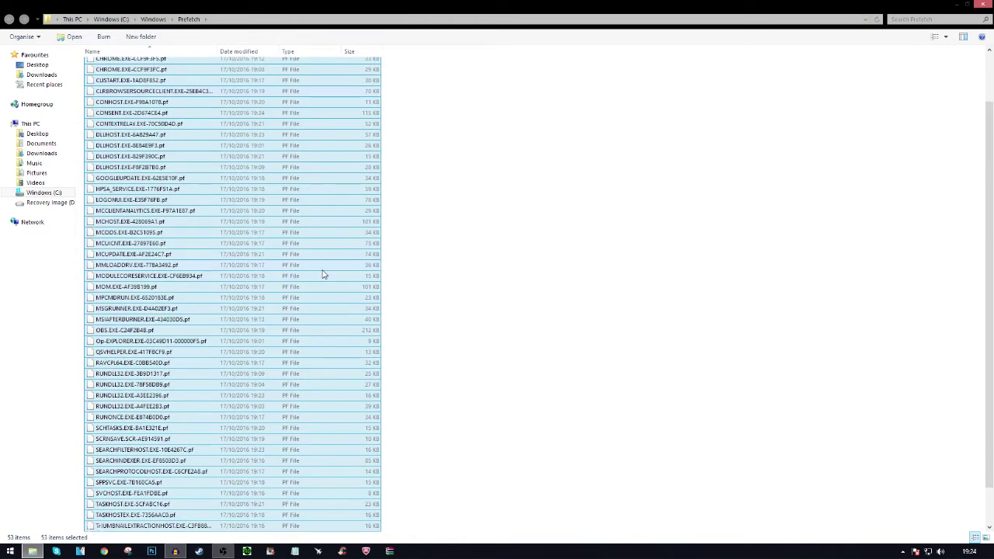
key(Delete)
drag(498, 139, 498, 59)
click(983, 4)
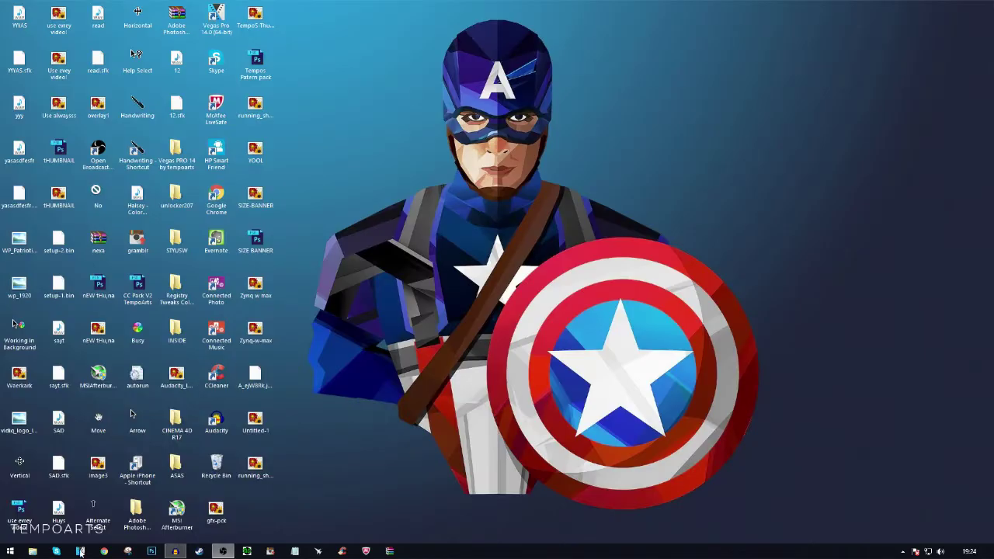
- Search Windows for msconfig and open System Configuration from the result
right_click(10, 551)
key(Escape)
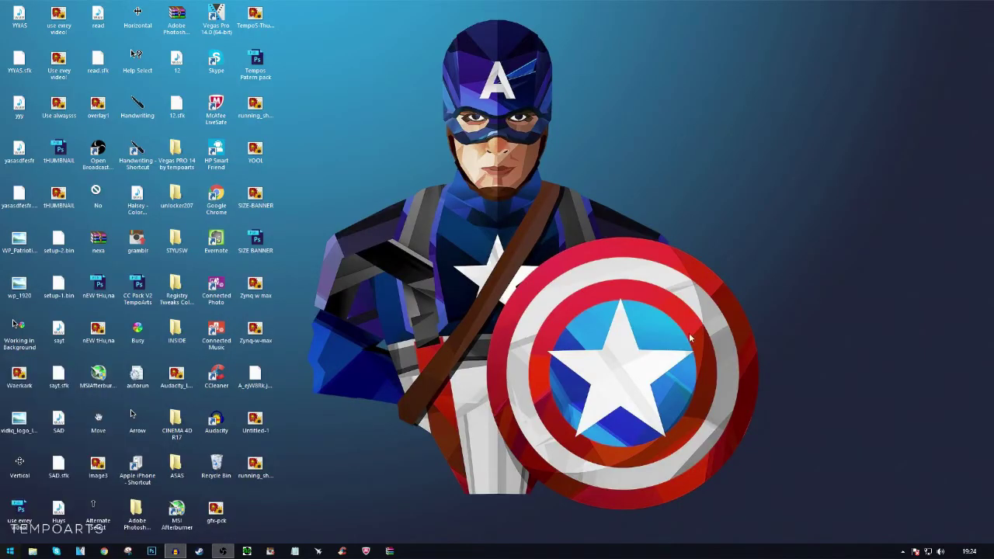
key(super+s)
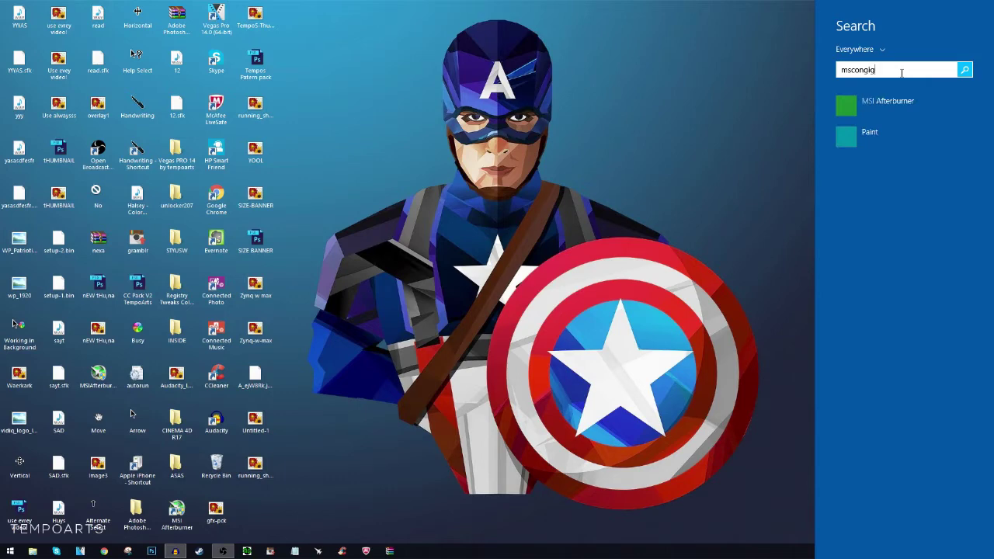
drag(877, 69, 870, 70)
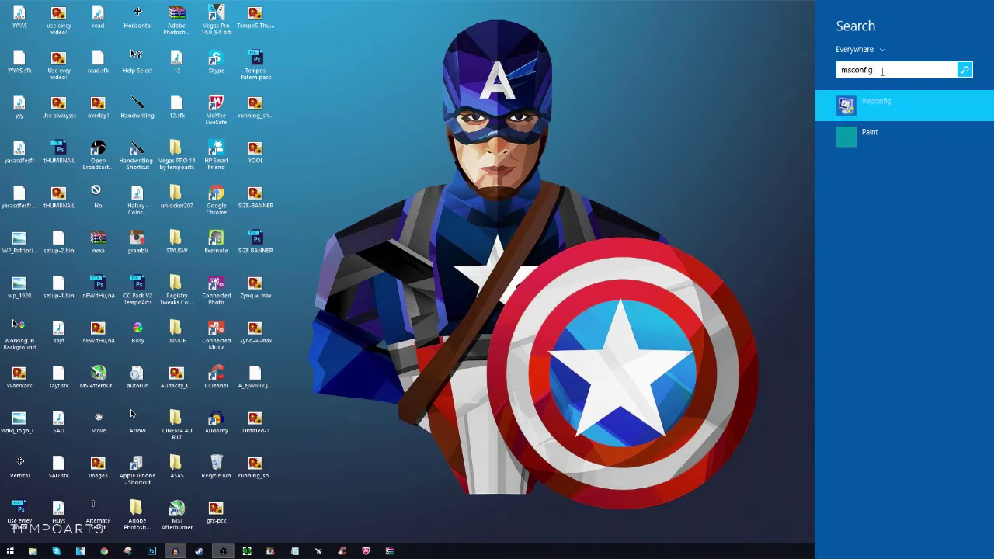
click(885, 103)
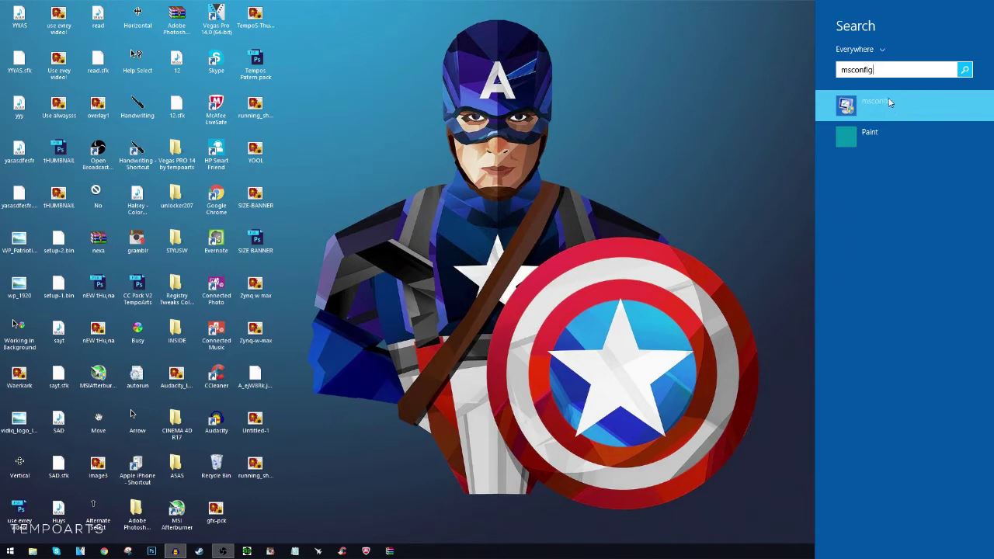
right_click(889, 102)
click(889, 165)
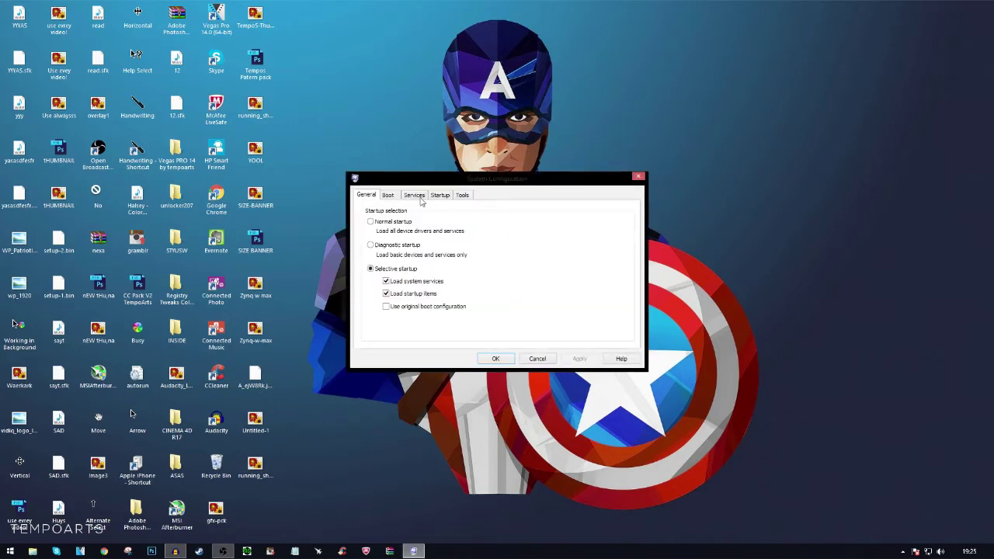
- Open the advanced boot options for Windows 8.1 and place that dialog beside the System Configuration window
click(388, 195)
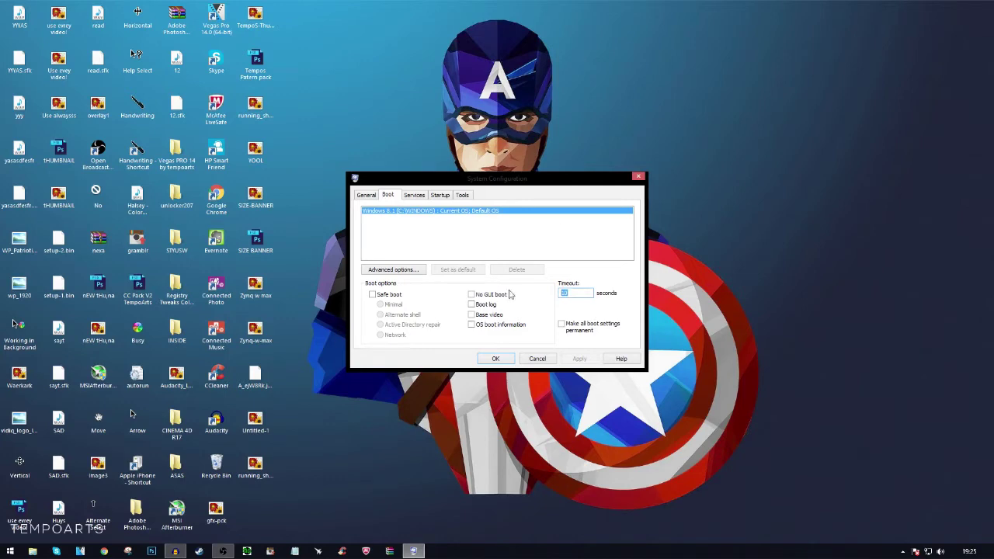
click(395, 270)
drag(483, 185, 669, 189)
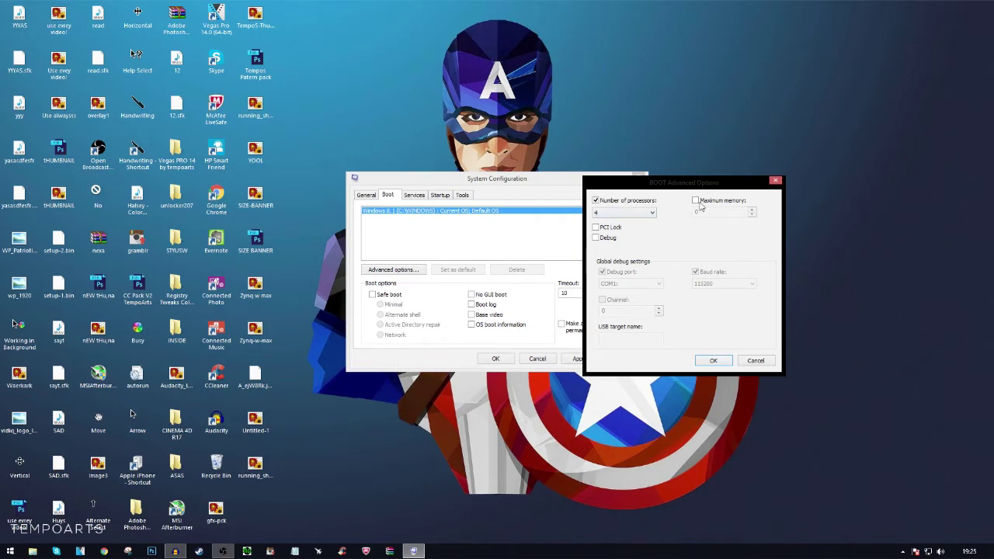
- Try setting the number of boot processors to 1, and turn off the number of processors option
click(613, 203)
click(619, 204)
click(625, 212)
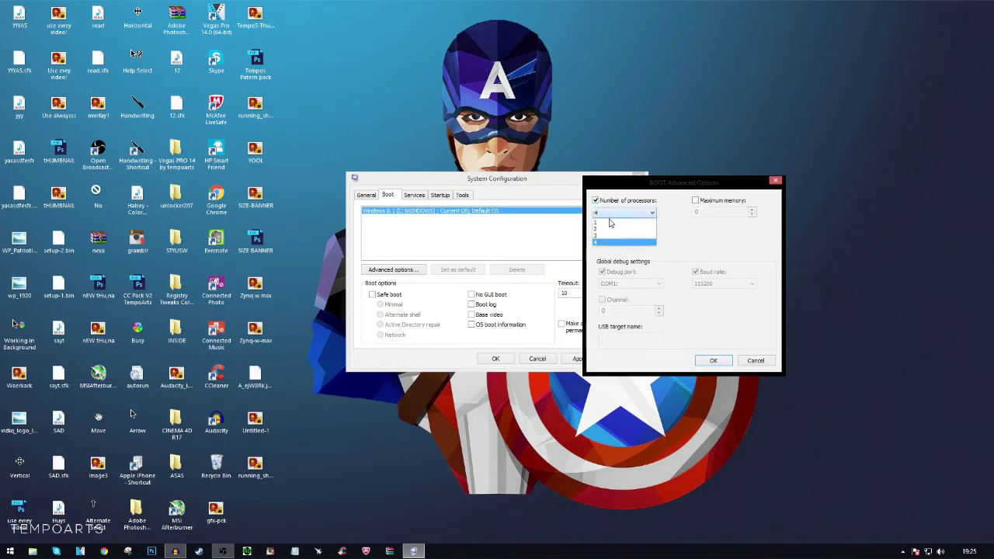
click(613, 221)
click(615, 203)
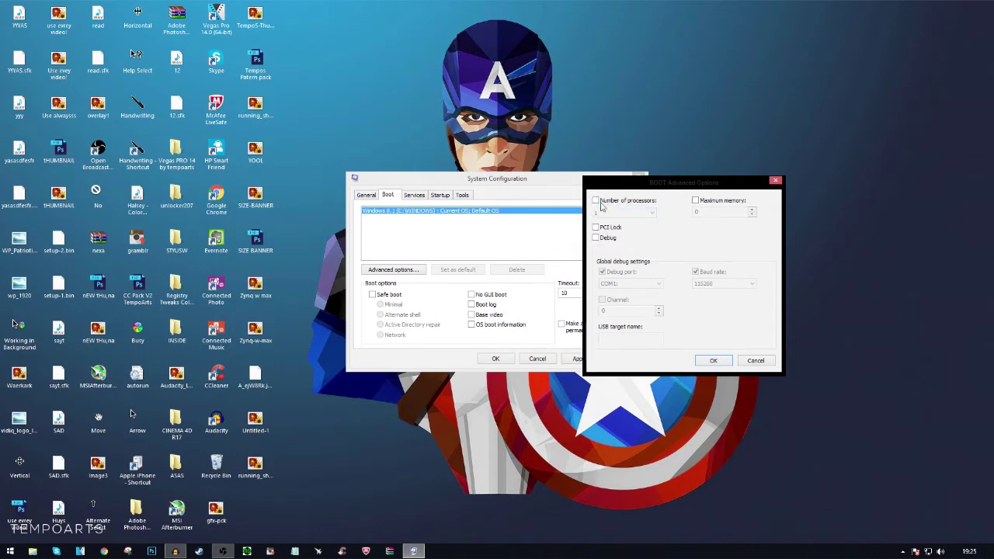
- Turn on the number of processors option, set it to 4, and close the advanced boot options
click(605, 202)
click(614, 212)
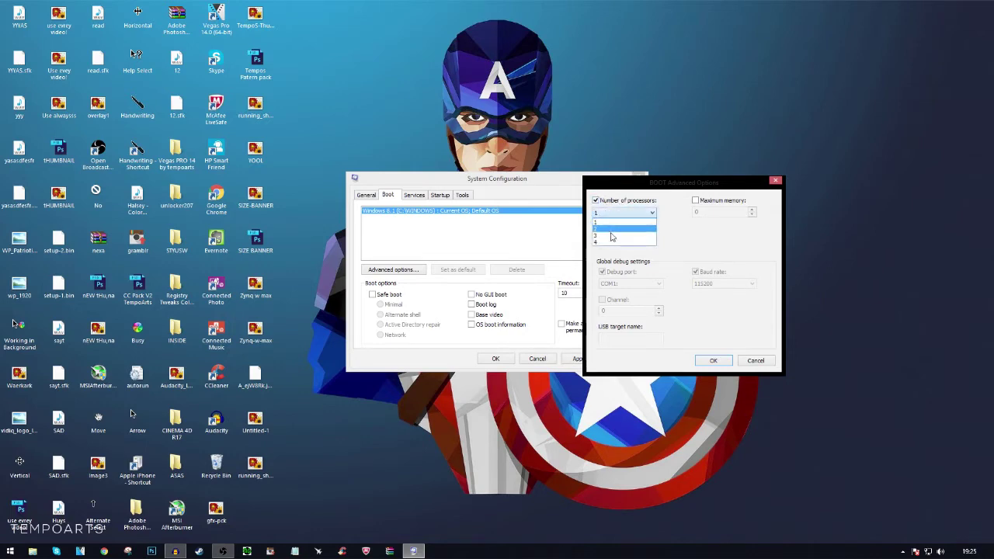
click(612, 243)
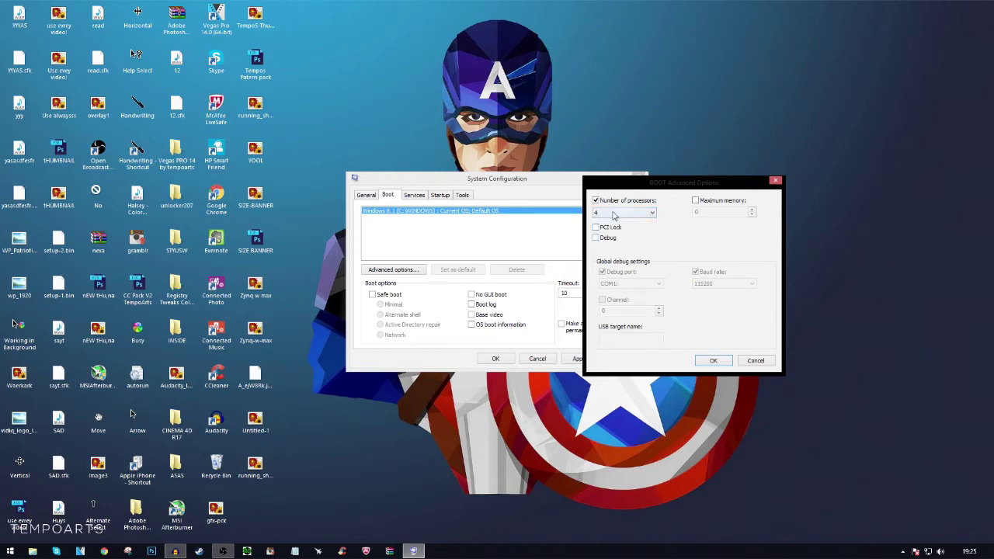
click(613, 214)
click(612, 215)
click(756, 362)
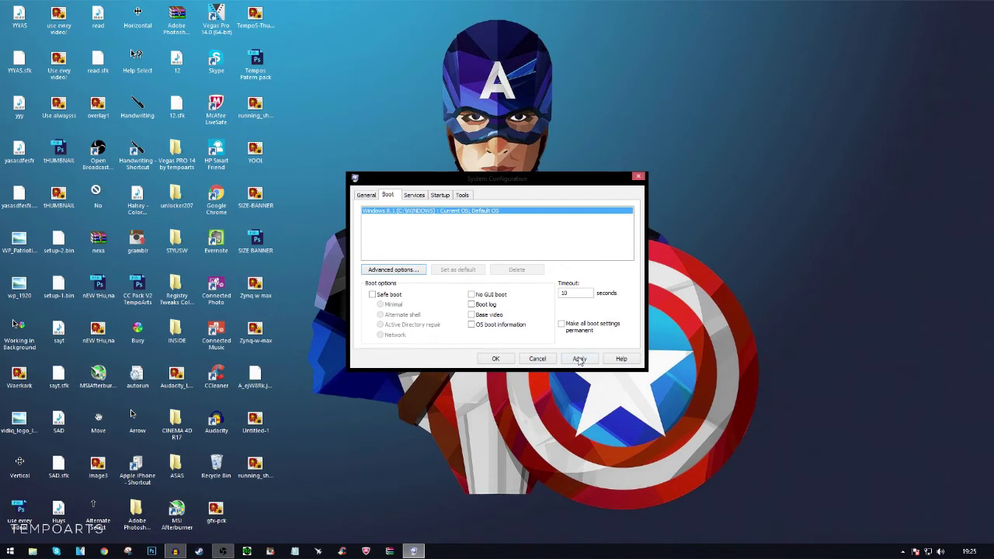
- Toggle hiding all Microsoft services in the services list and apply the System Configuration changes
click(419, 201)
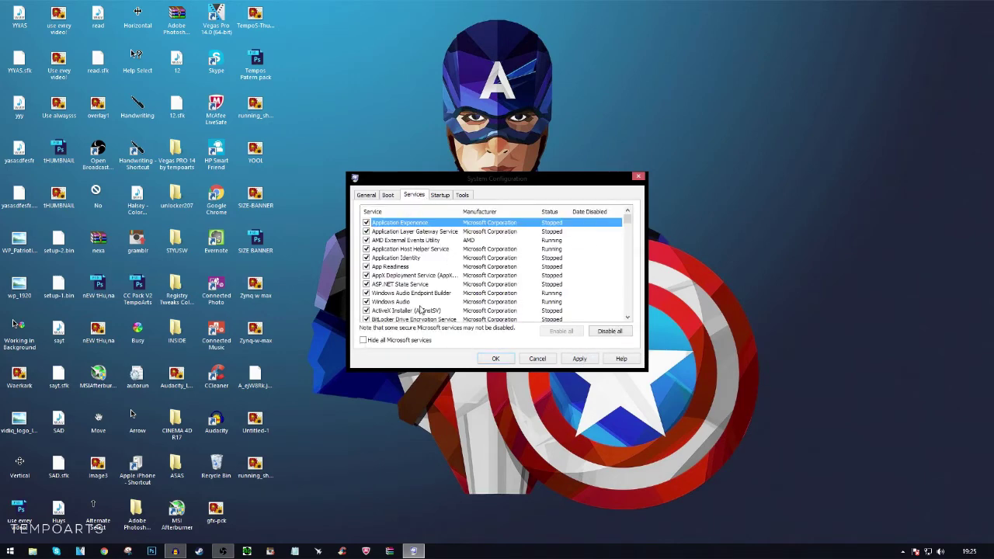
click(400, 341)
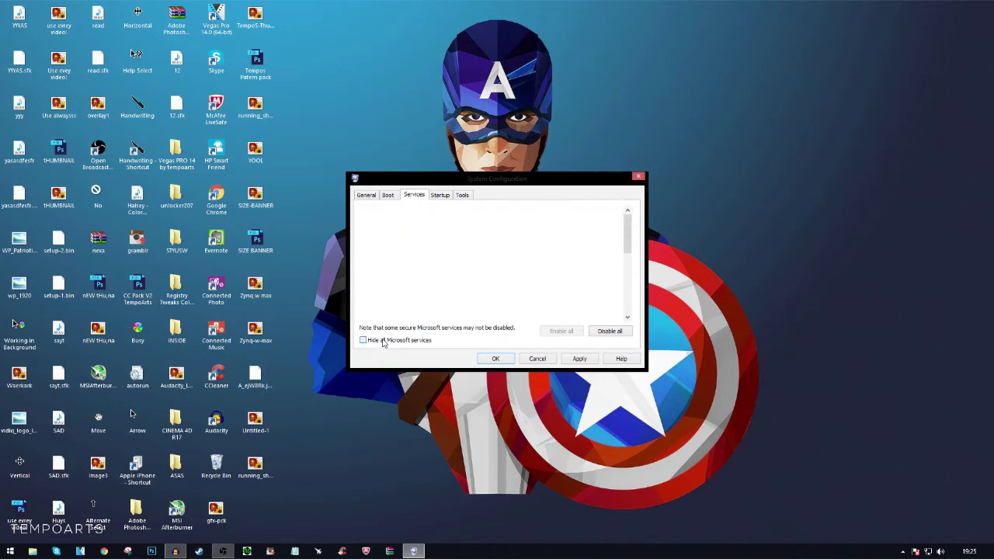
click(576, 360)
- Open Task Manager's start-up programs from System Configuration, bring the window into view and select the ViFind entry
click(452, 201)
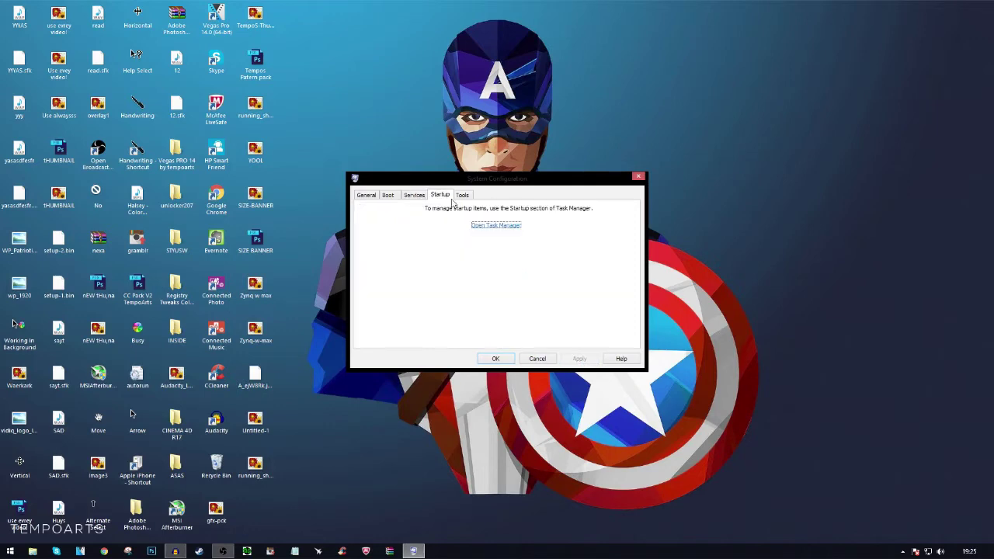
click(497, 226)
drag(699, 69, 487, 97)
right_click(588, 551)
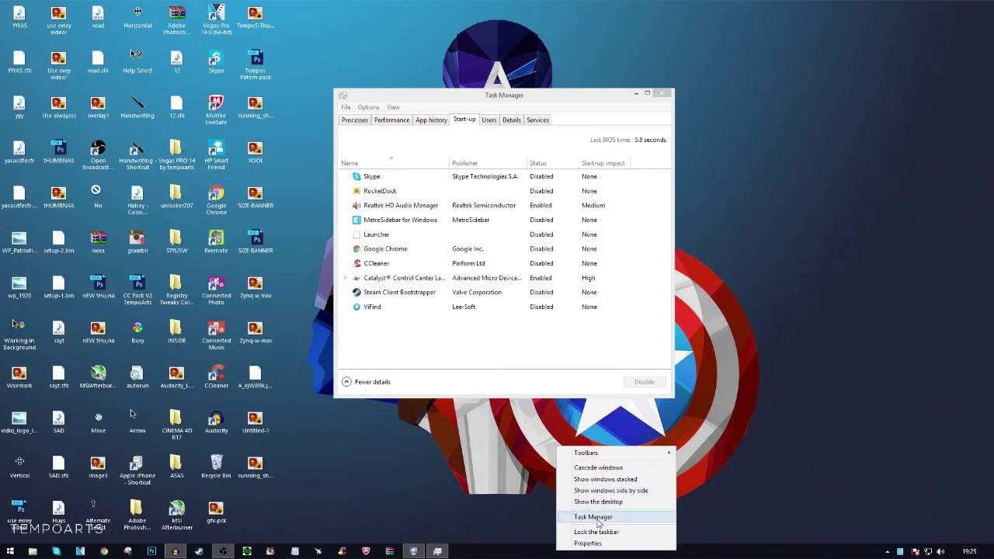
click(597, 522)
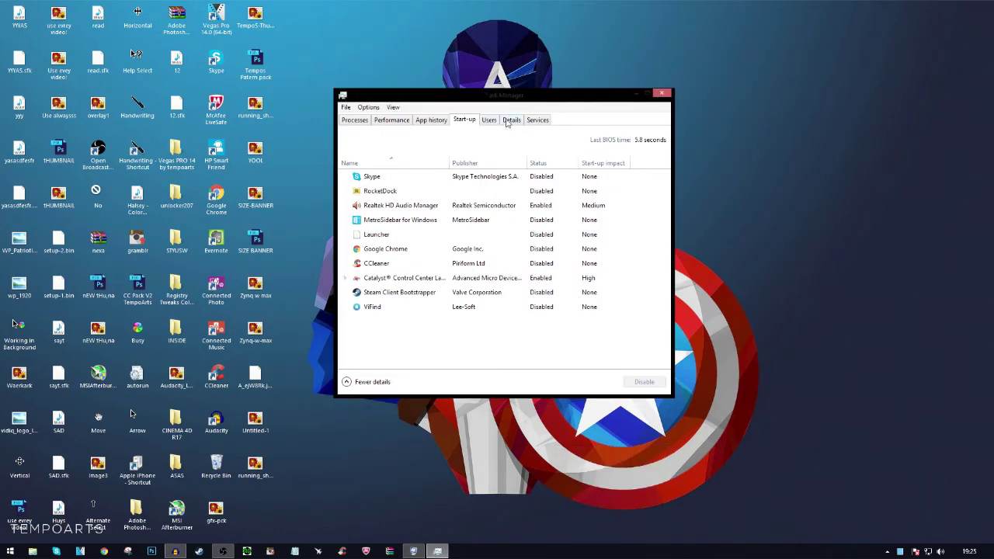
click(504, 307)
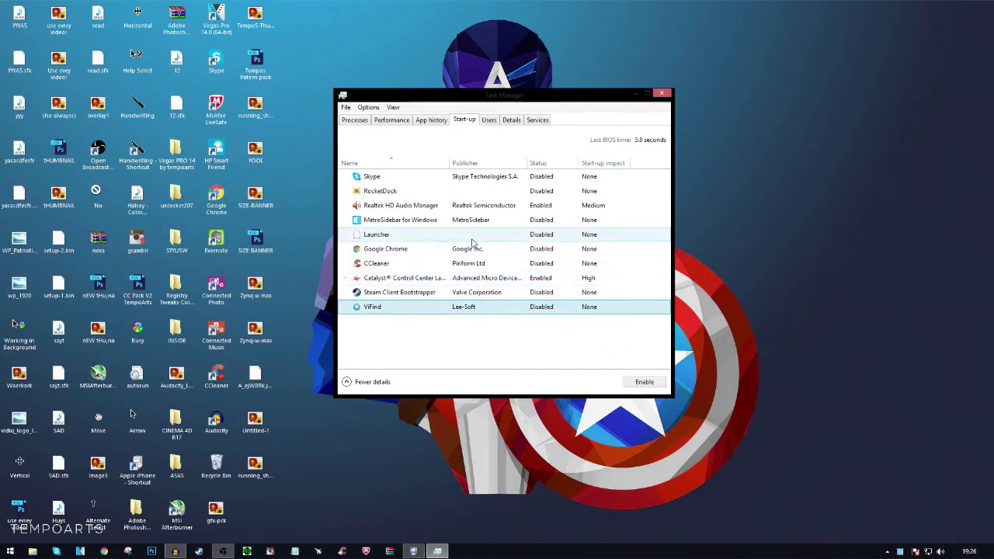
- Enable the Skype start-up entry in Task Manager and disable it again
click(448, 236)
click(448, 220)
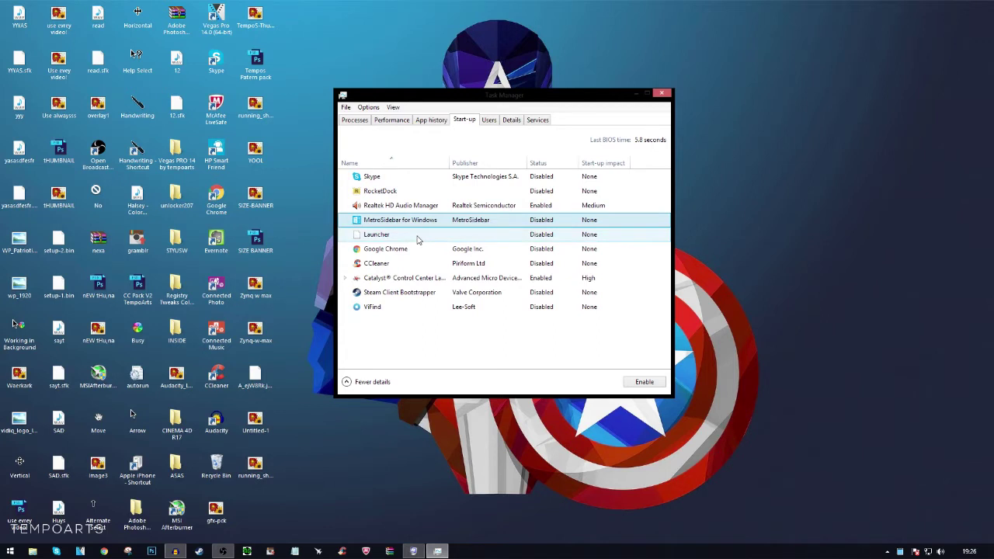
click(396, 177)
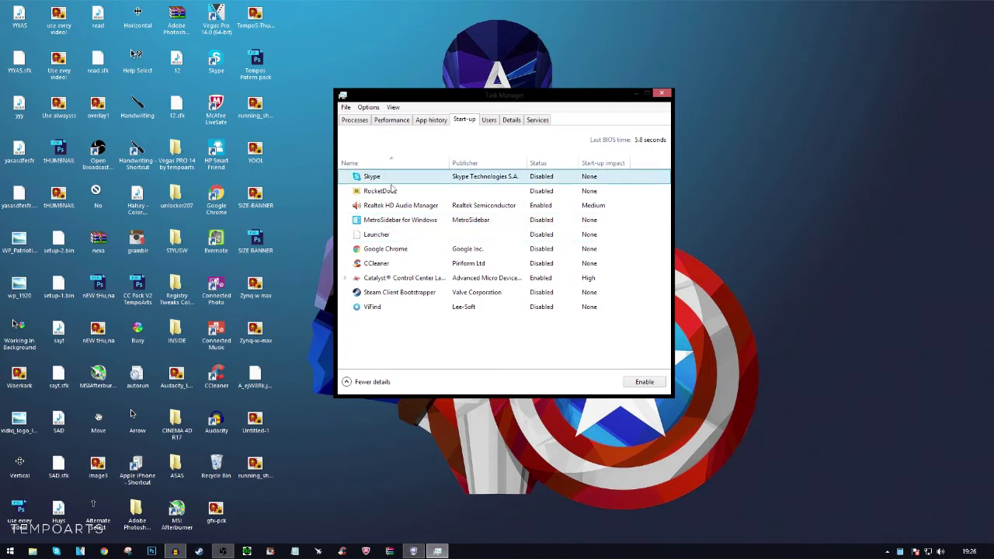
click(637, 383)
right_click(528, 181)
click(582, 244)
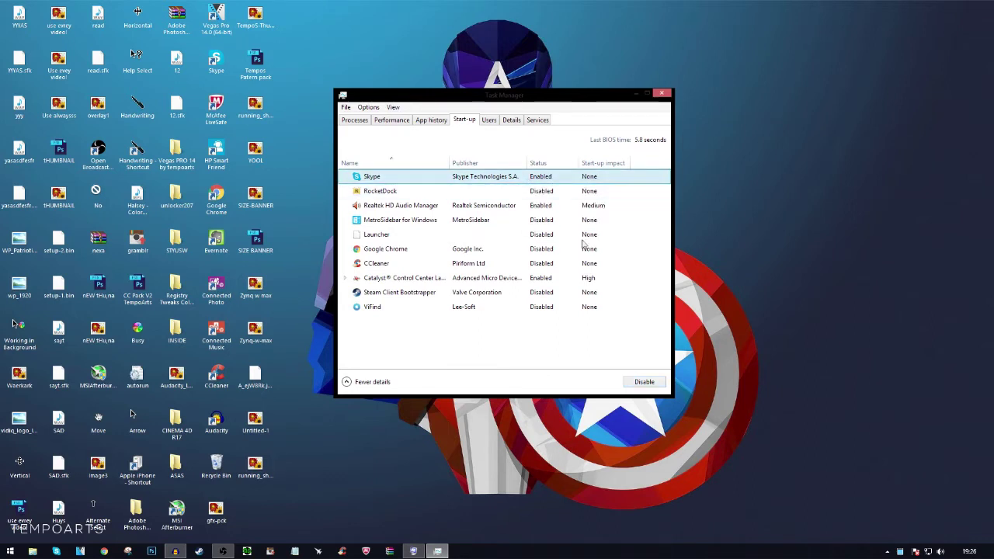
click(644, 382)
- Display the priority options of the audacity.exe process, and close Task Manager and System Configuration
click(512, 120)
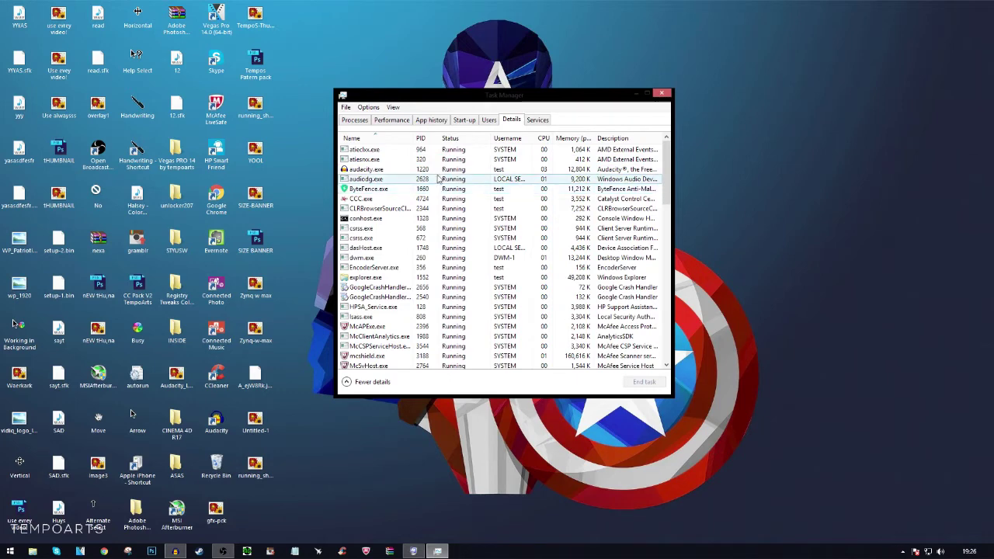
click(406, 170)
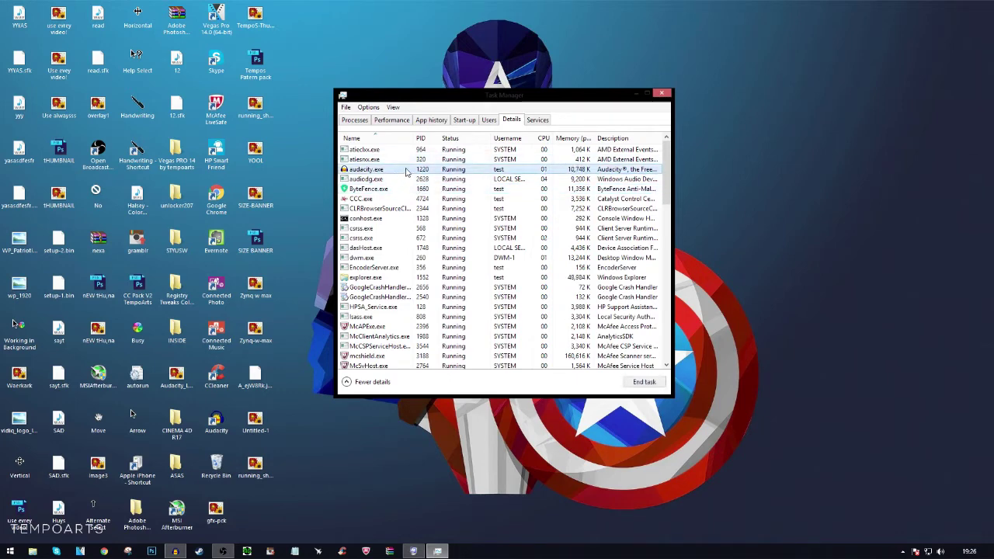
right_click(404, 174)
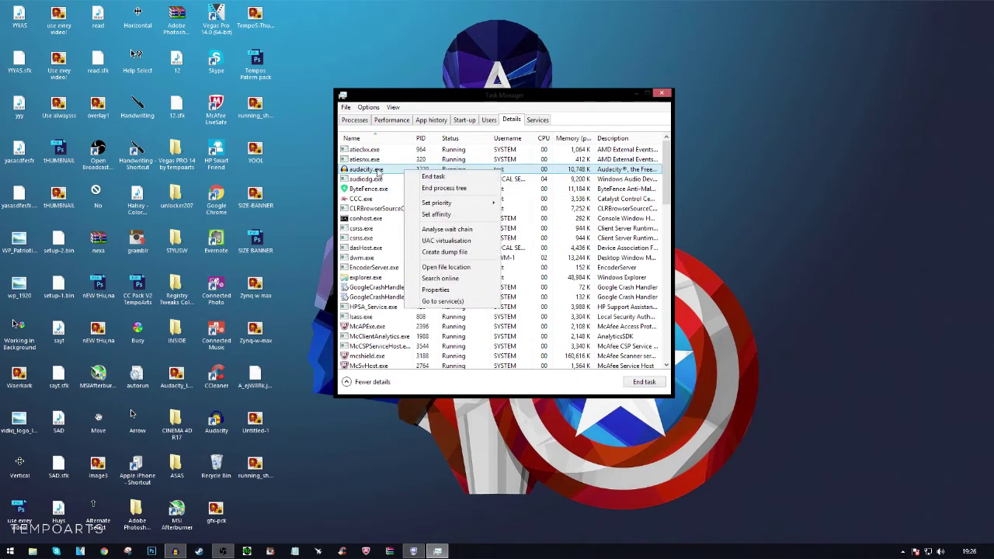
right_click(388, 170)
mouse_move(411, 203)
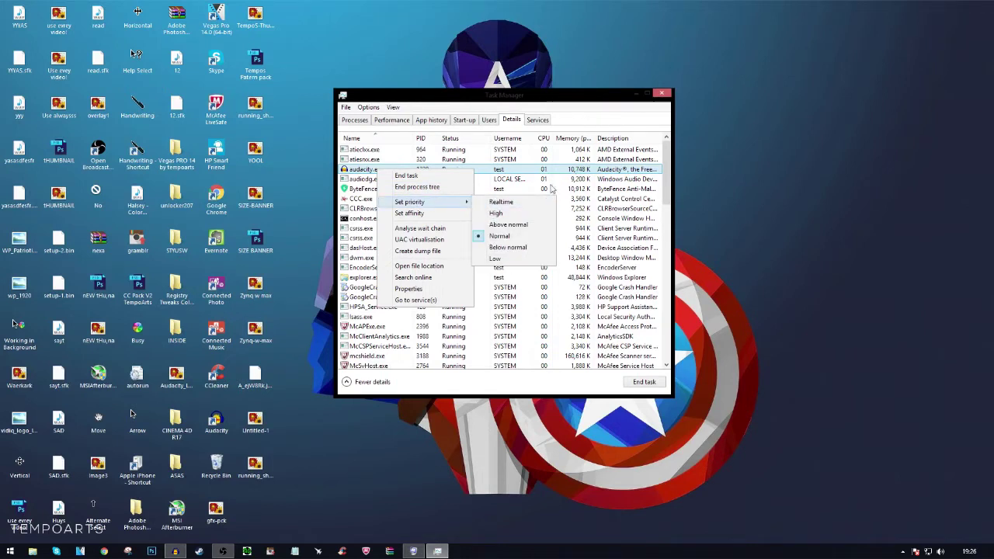
click(611, 101)
click(662, 94)
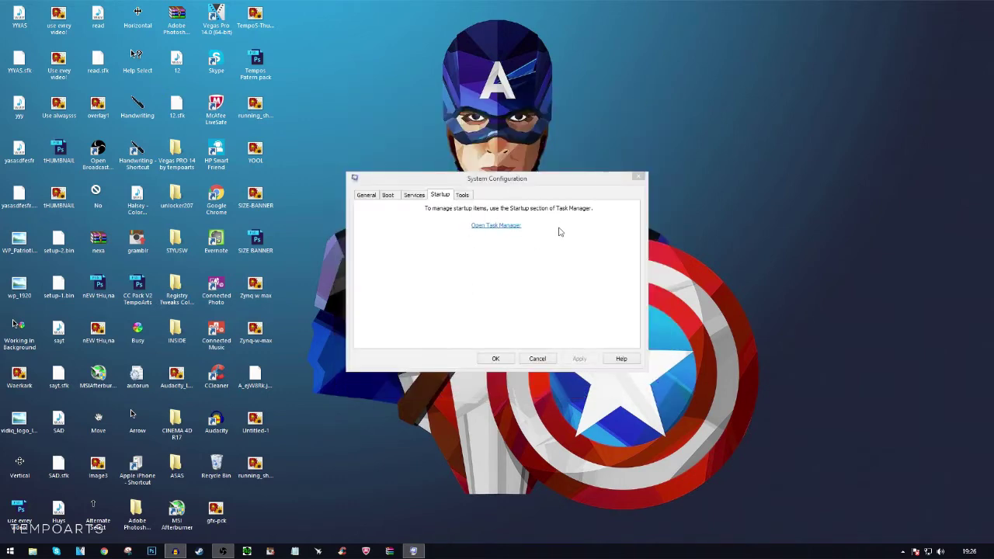
click(640, 180)
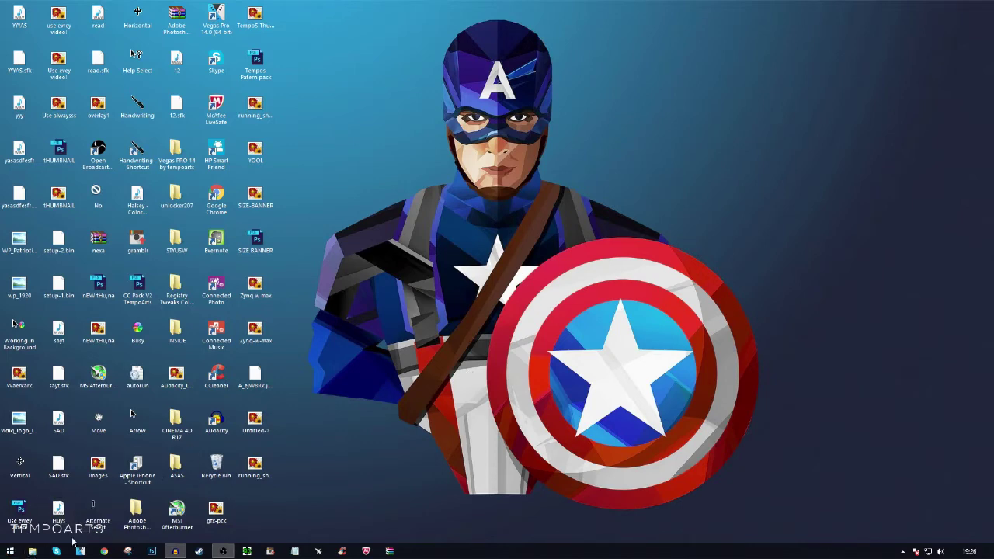
- Open the properties of the Windows (C:) drive from This PC and start Disk Clean-up, moving its progress window aside
double_click(134, 516)
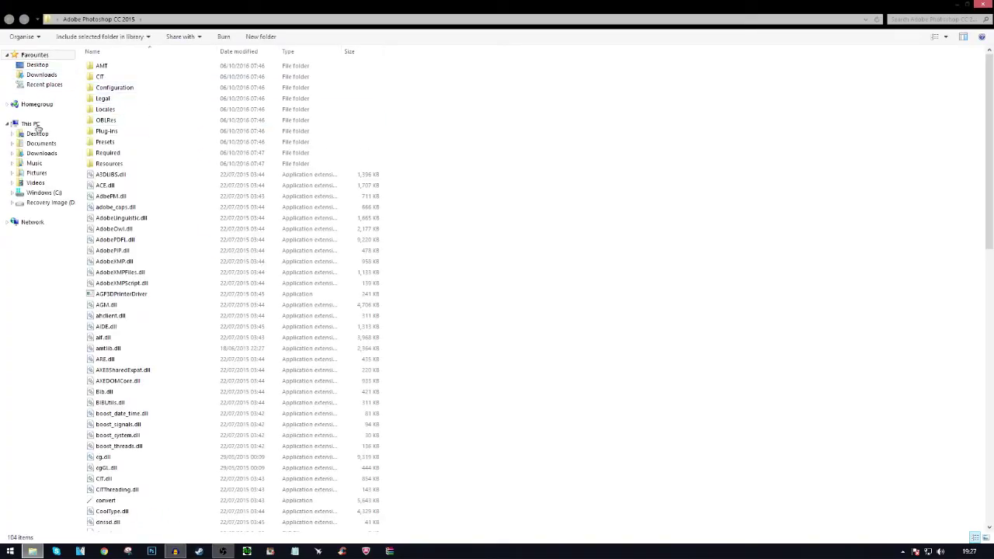
click(48, 192)
click(37, 125)
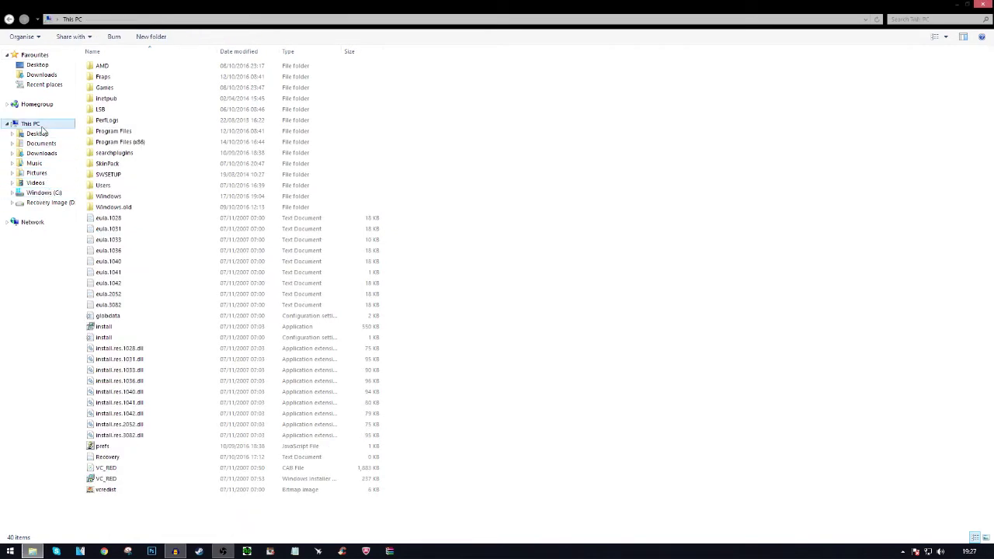
click(153, 118)
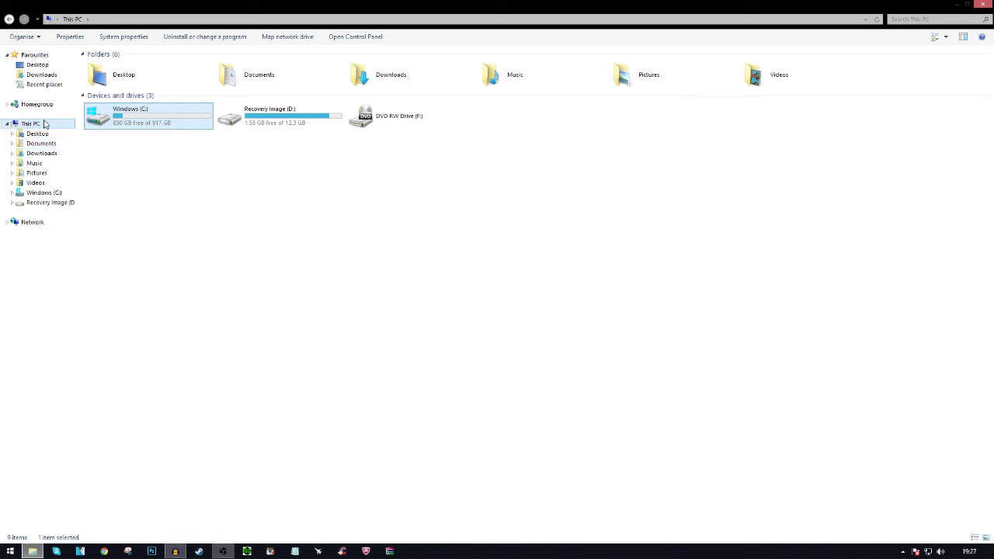
double_click(152, 121)
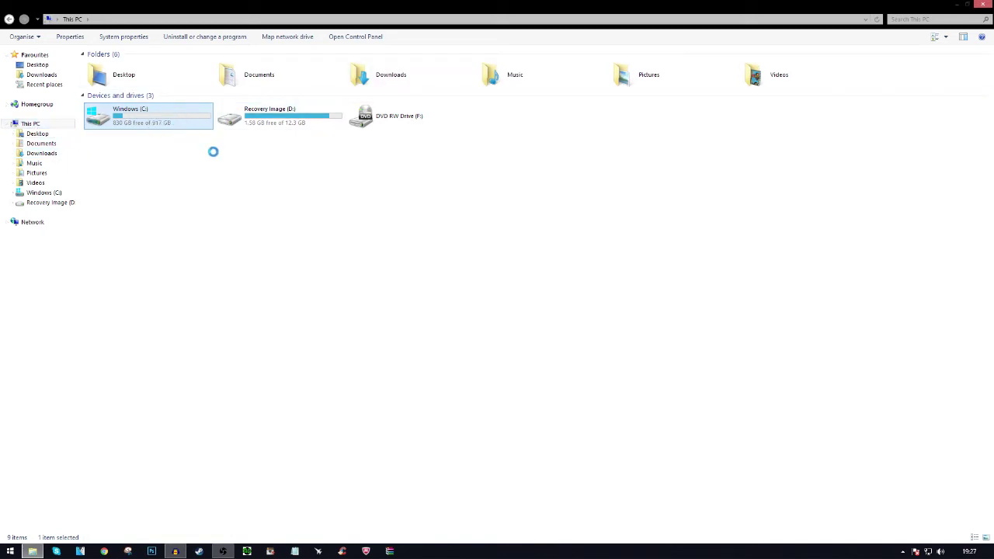
right_click(158, 114)
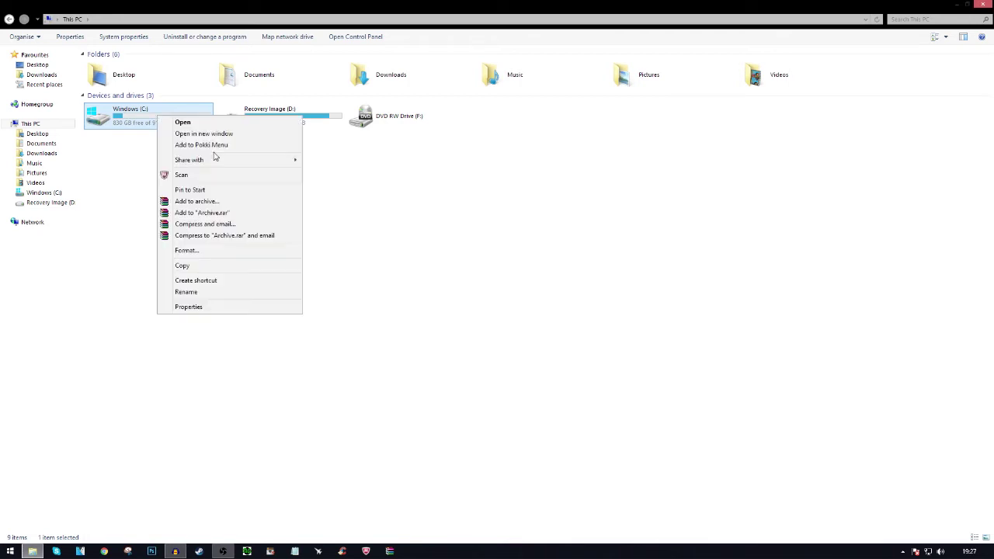
click(201, 308)
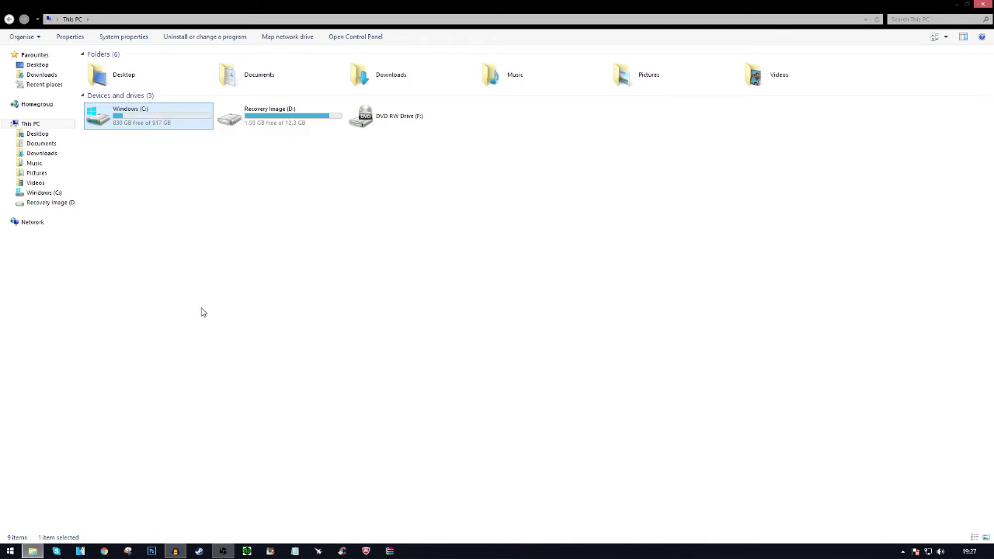
drag(246, 129, 470, 150)
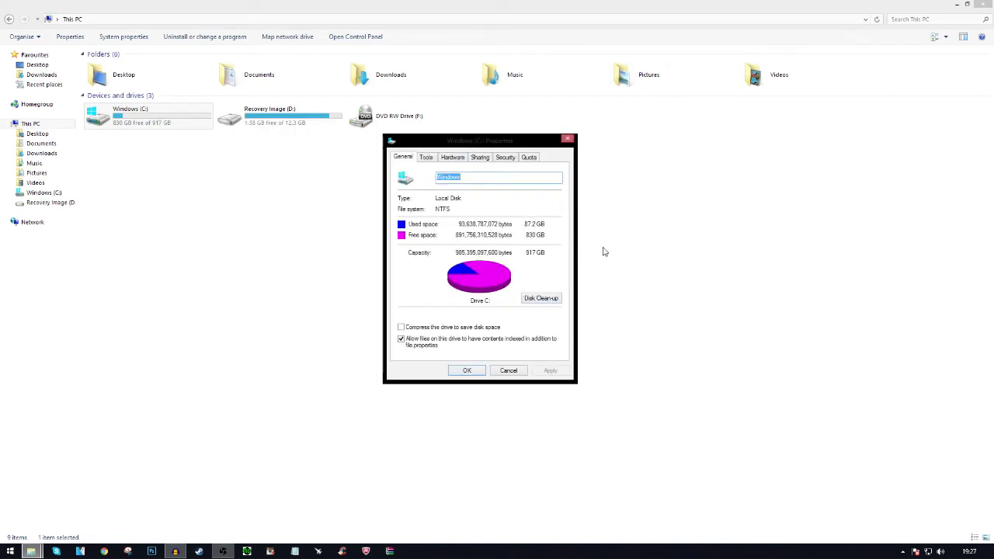
click(552, 299)
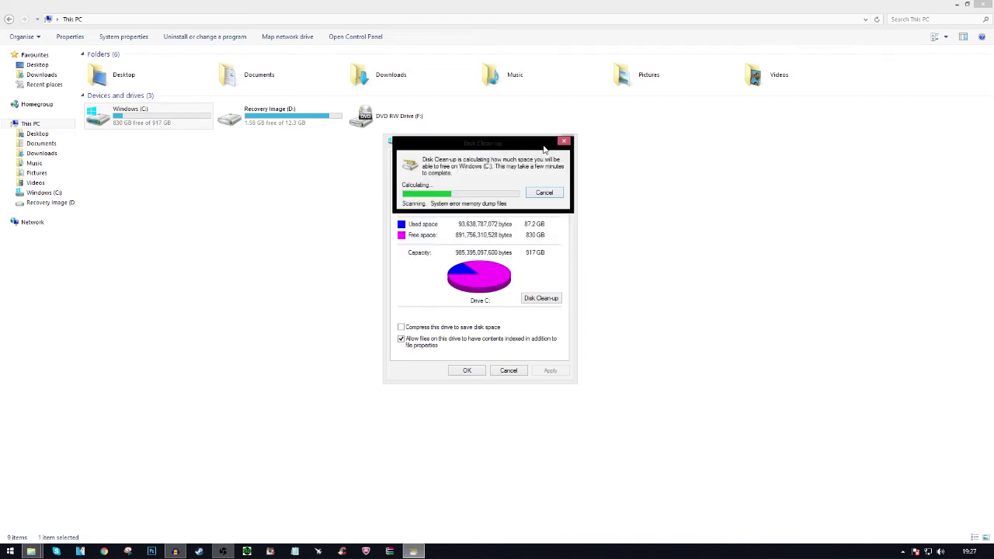
drag(539, 153, 569, 317)
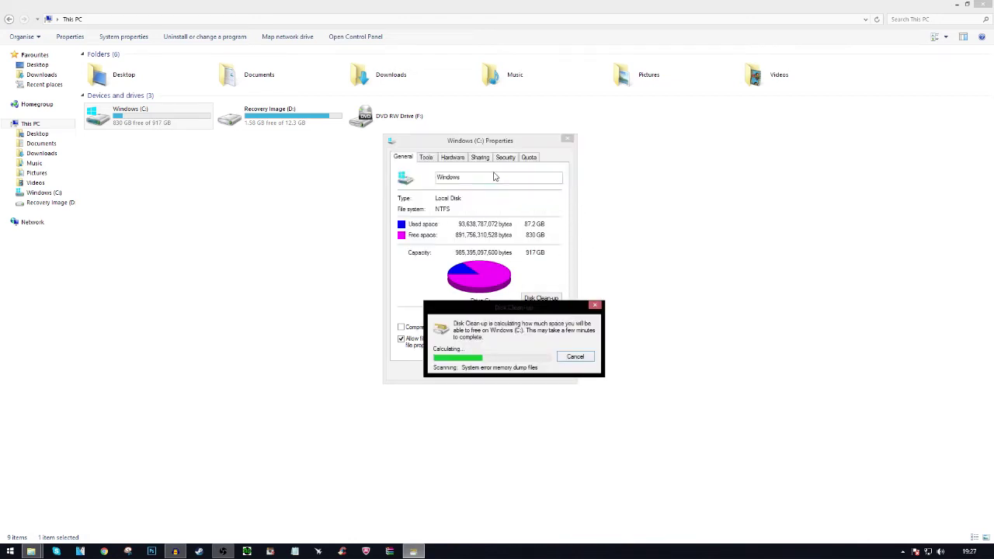
- Open Optimise Drives from the C: drive's properties and check the current status of each listed drive
click(426, 158)
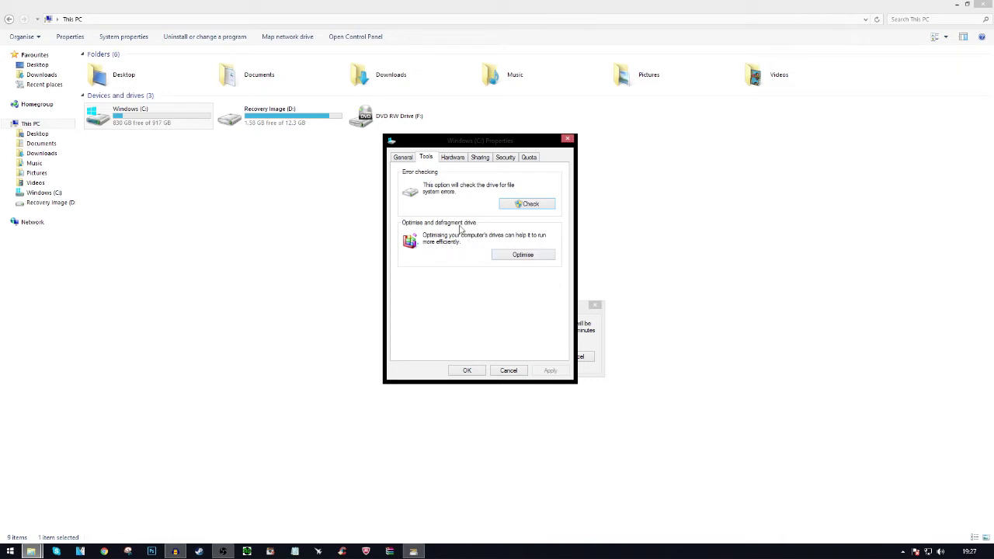
click(538, 261)
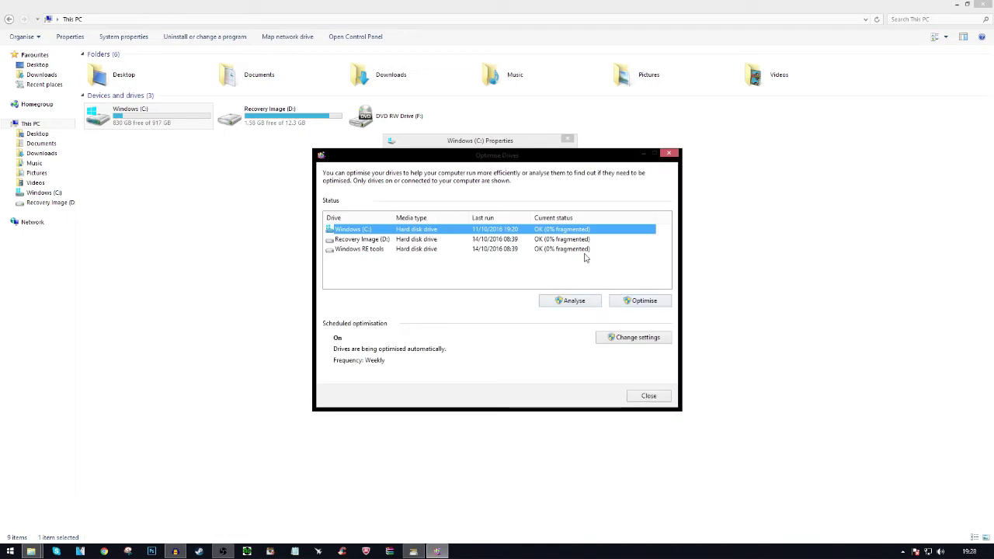
click(537, 241)
click(539, 251)
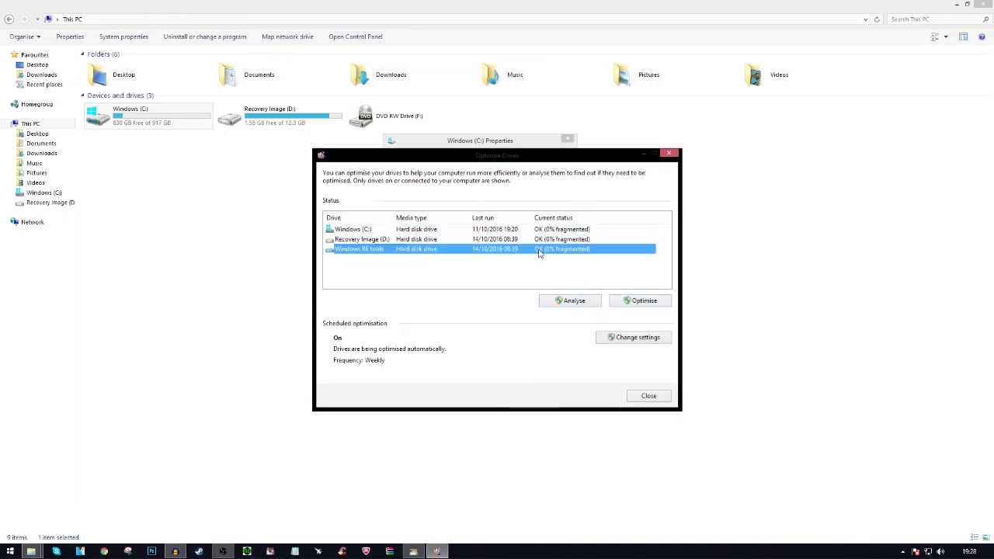
click(554, 240)
click(556, 230)
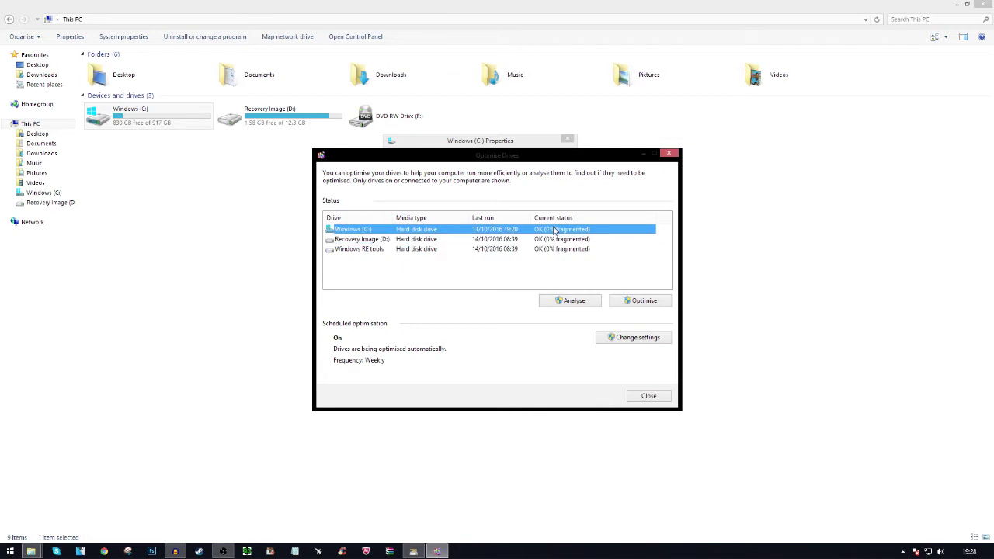
- Start optimising the Windows (C:) drive, stop the run and close Optimise Drives
click(643, 301)
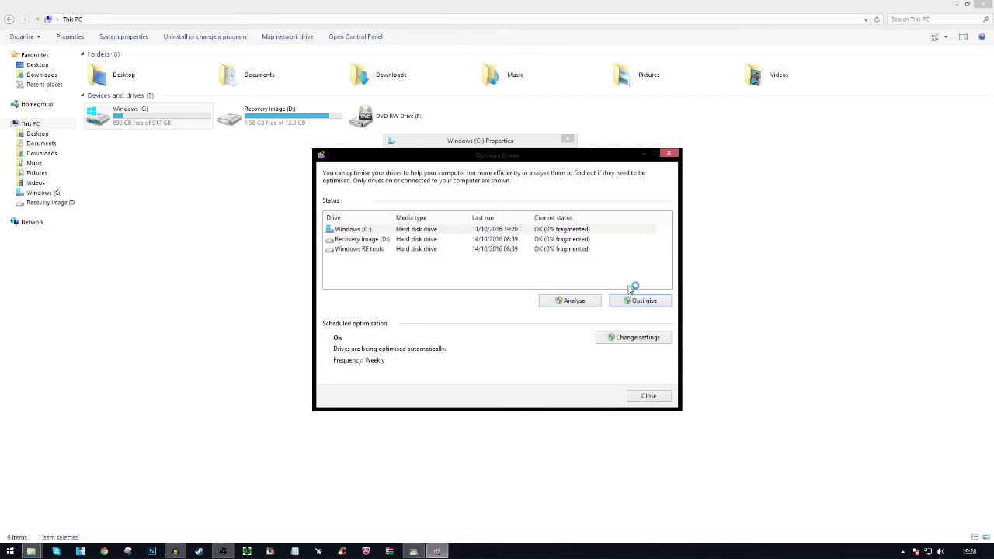
click(539, 253)
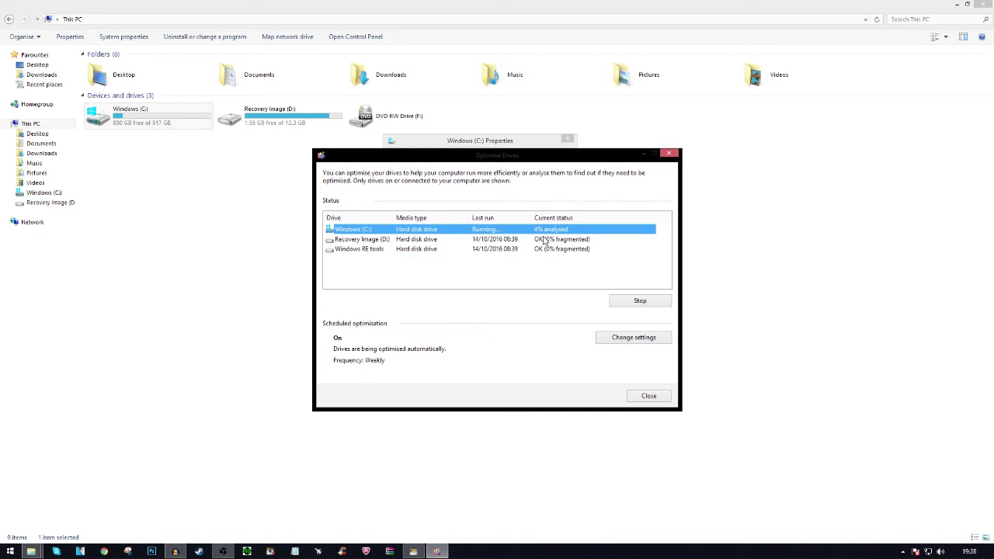
click(640, 302)
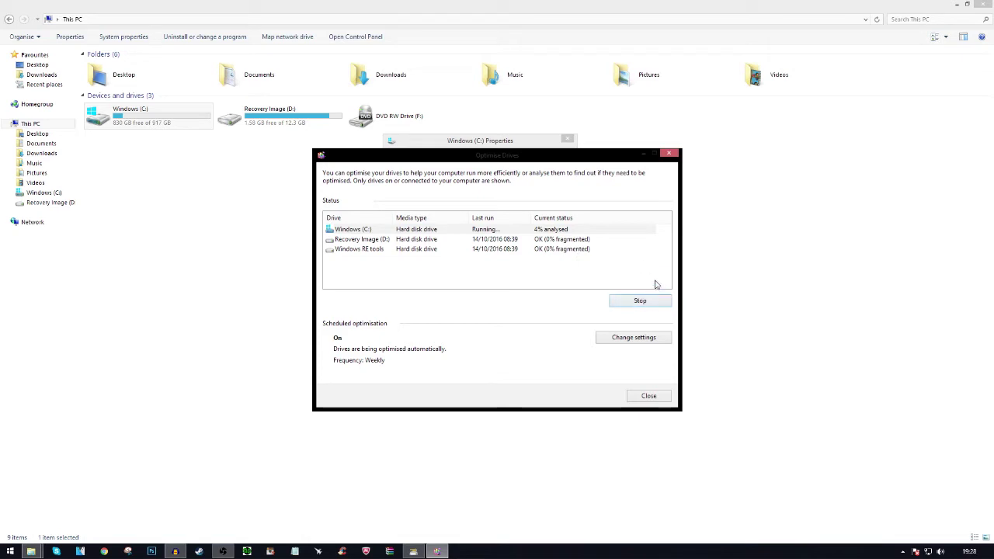
click(668, 154)
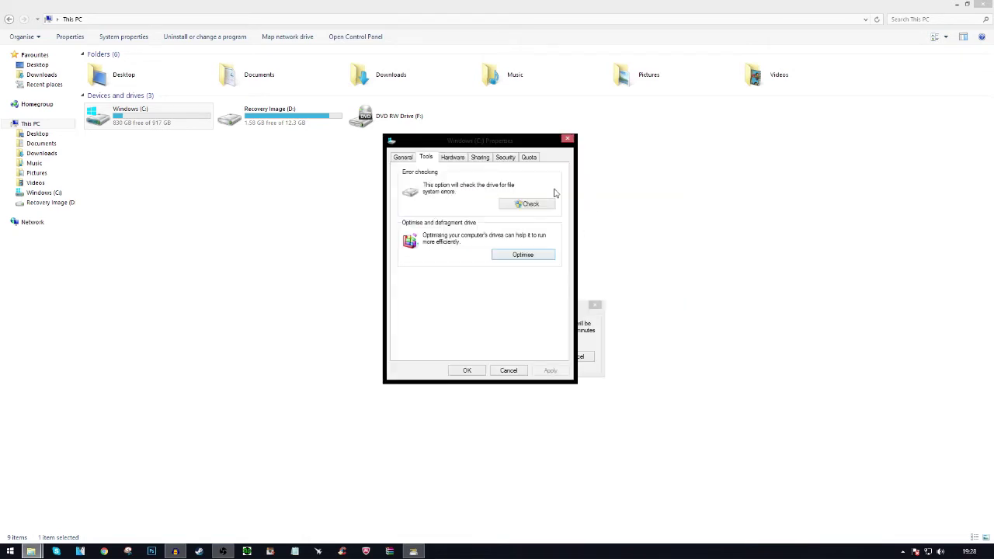
- Bring the Disk Clean-up progress window in front of the drive properties and dismiss the File Explorer window
click(406, 528)
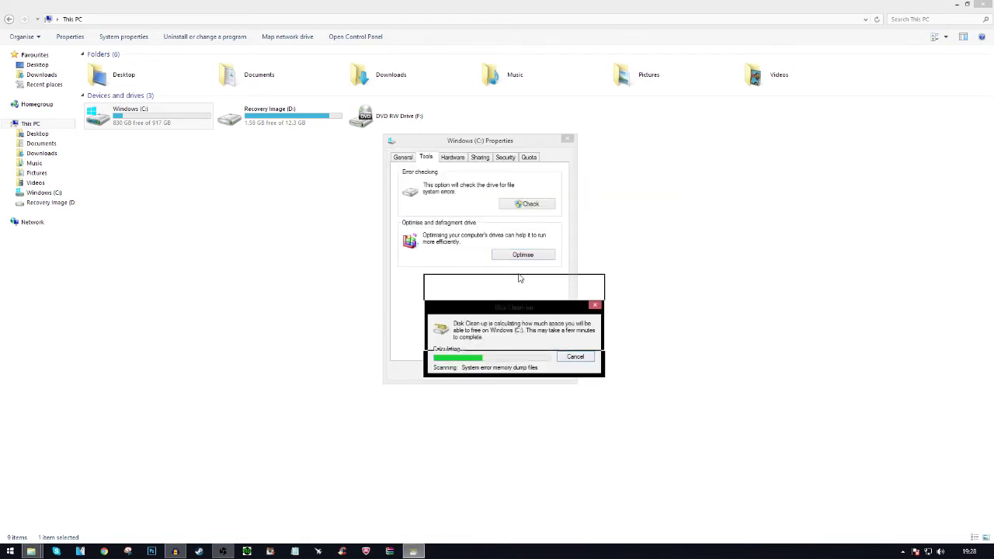
drag(520, 278, 512, 204)
click(632, 199)
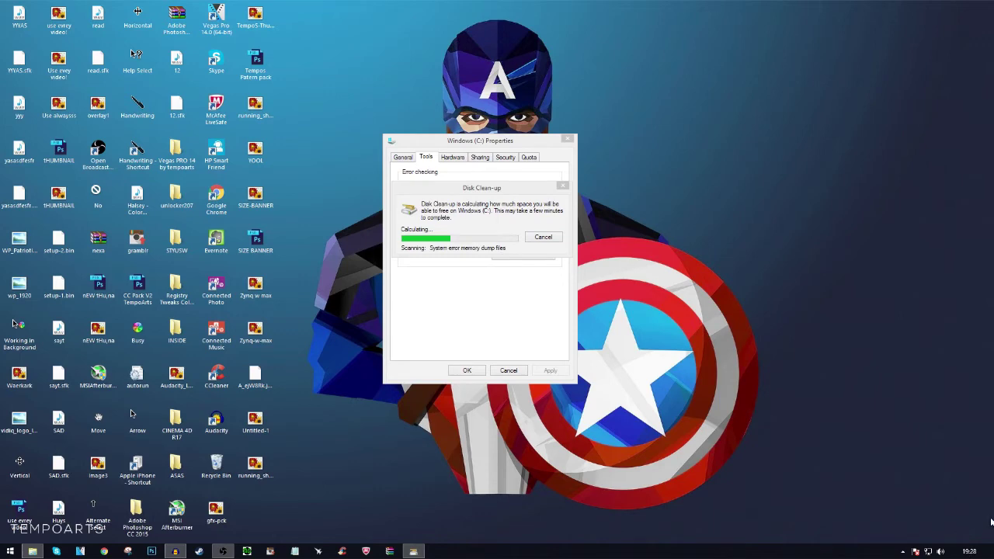
- Open the PC info page with the computer's basic system information
mouse_move(991, 544)
click(970, 464)
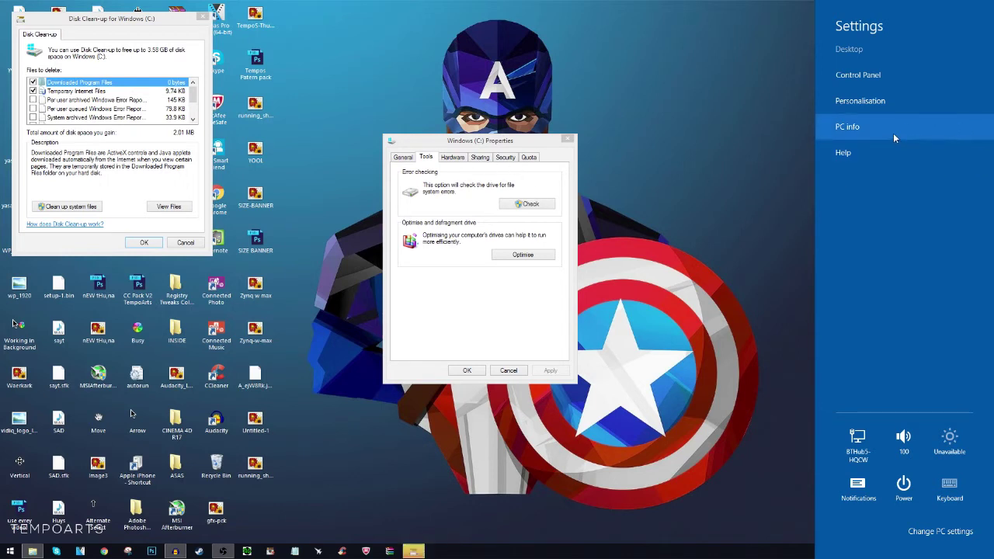
click(892, 133)
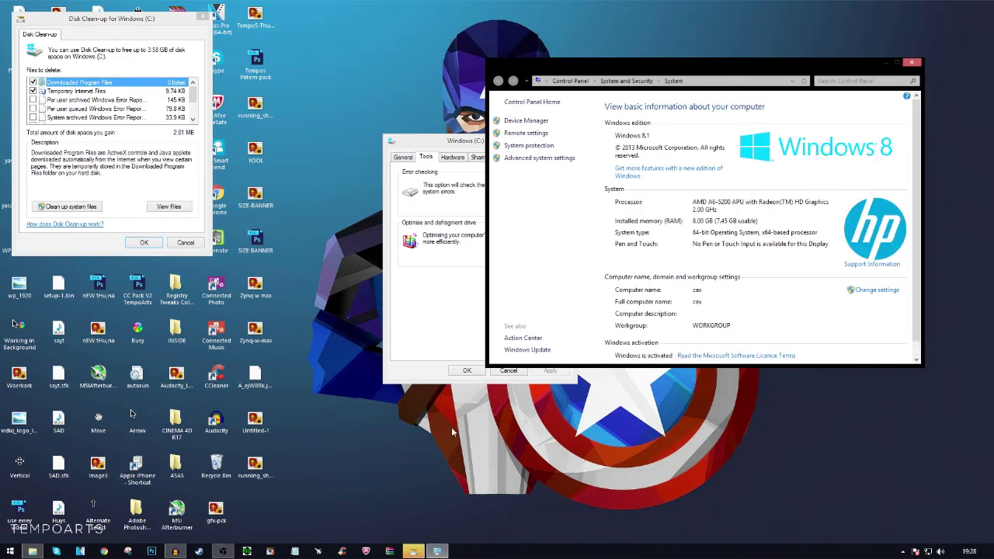
right_click(12, 552)
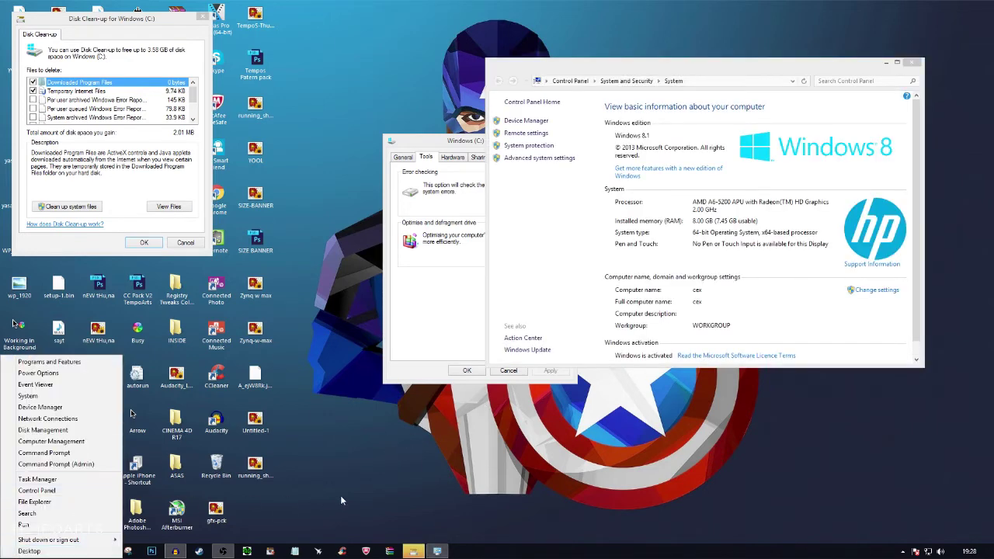
click(629, 71)
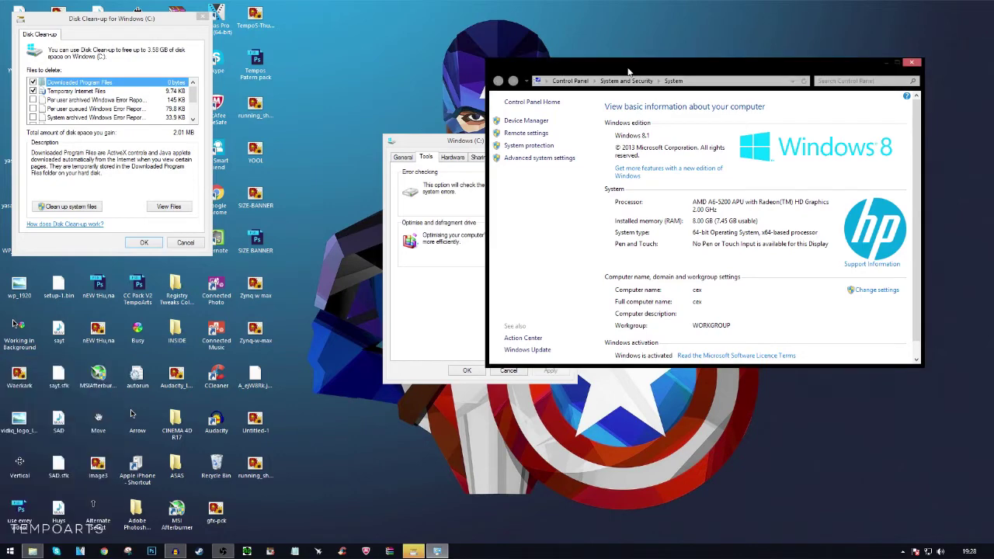
- Open the performance settings from the advanced system settings, moving System Properties over the System window
click(555, 160)
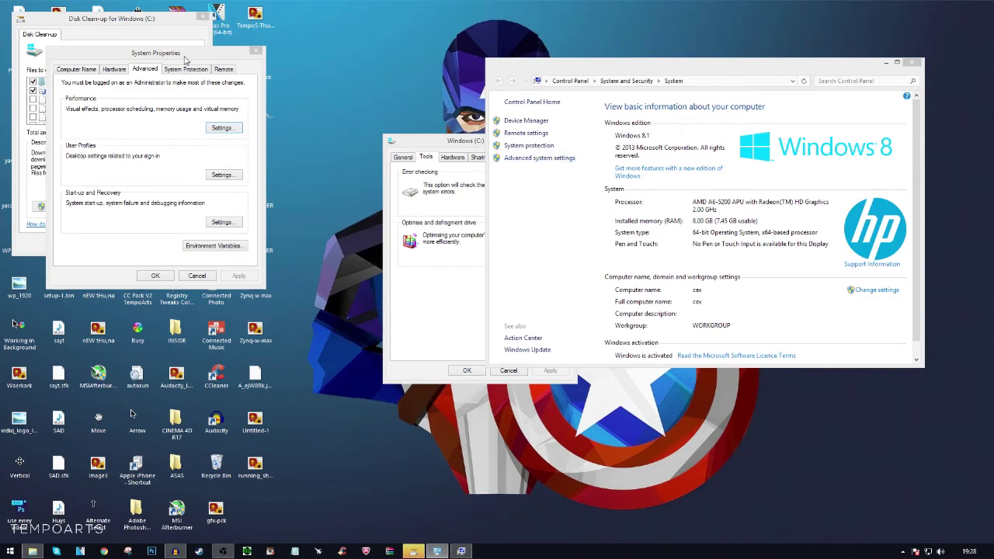
drag(184, 59, 670, 82)
click(706, 152)
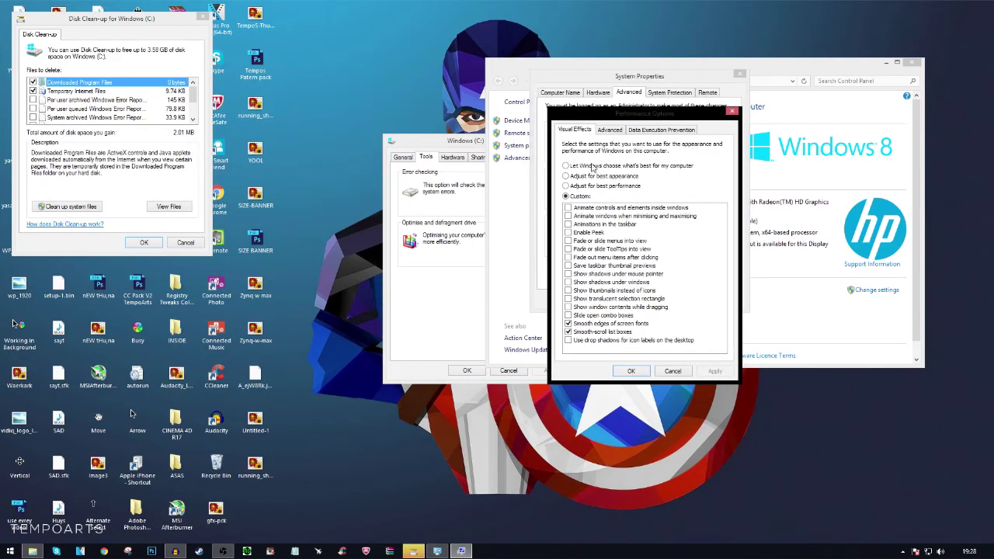
- Apply the best-appearance preset to the visual effects, moving the Performance Options window slightly
click(593, 177)
click(604, 187)
drag(715, 114, 724, 108)
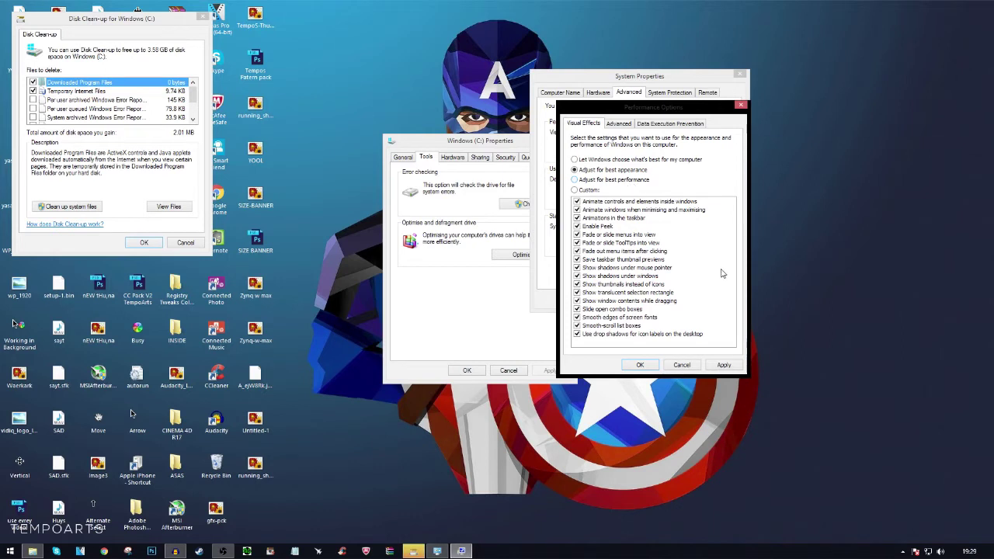
click(724, 365)
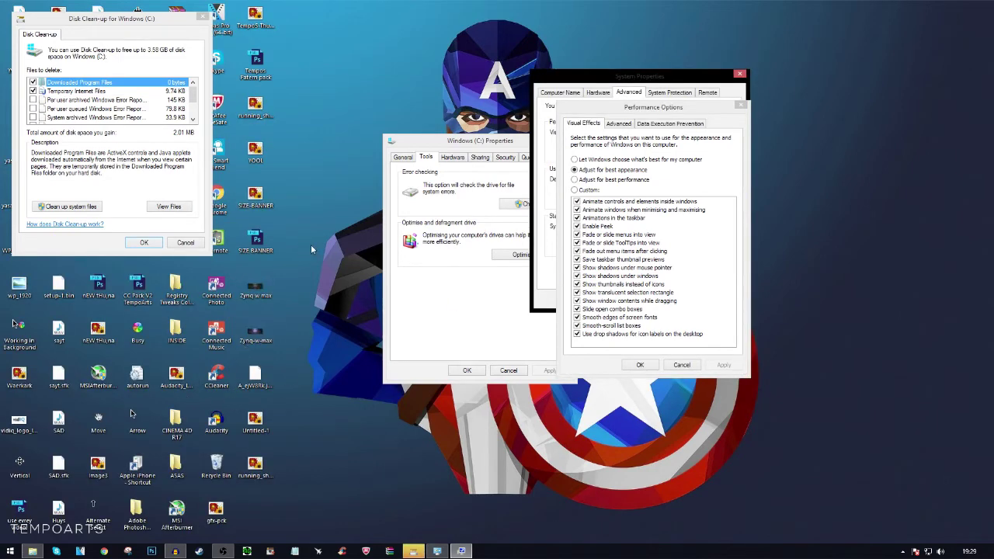
- Apply the best-performance preset with only smooth edges of screen fonts and smooth-scroll list boxes enabled, and confirm Performance Options
click(600, 180)
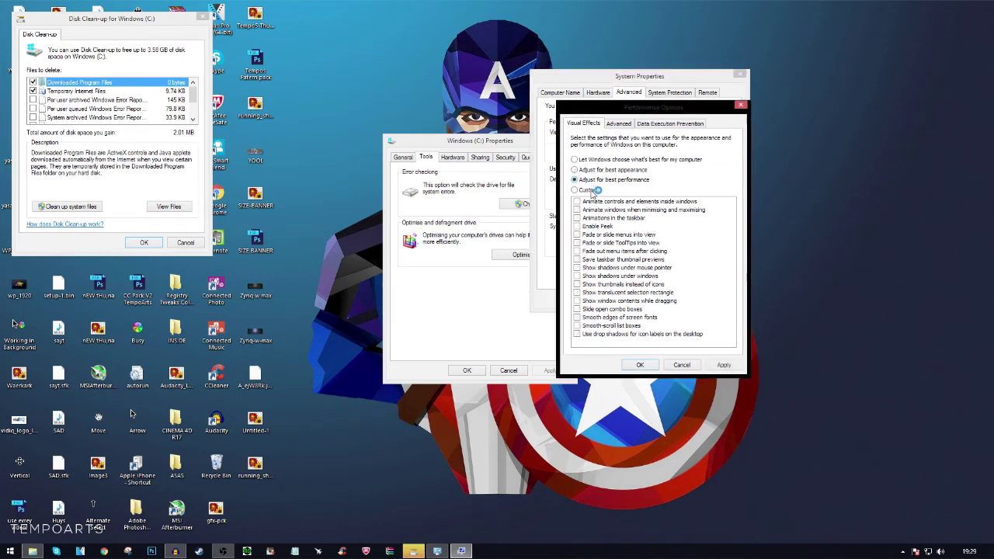
click(587, 328)
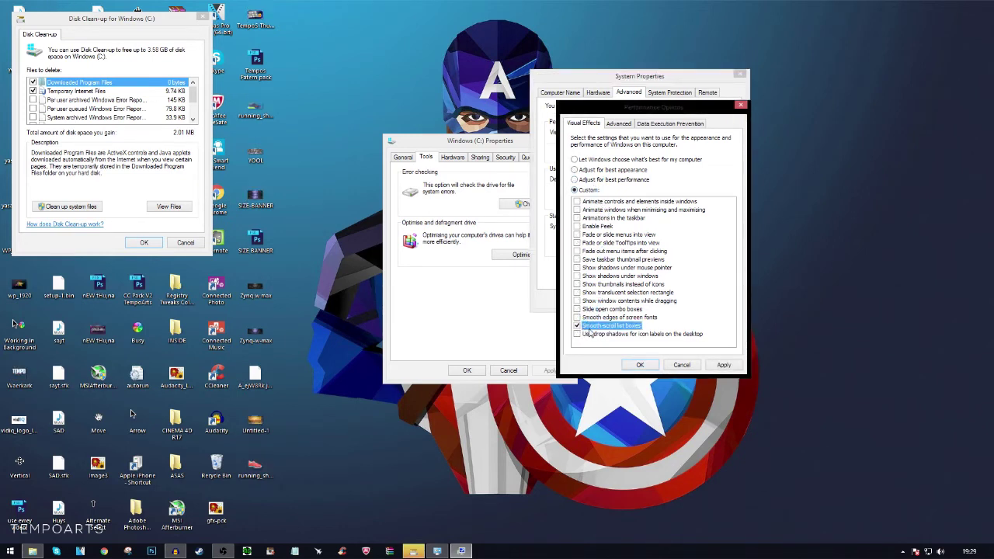
click(579, 317)
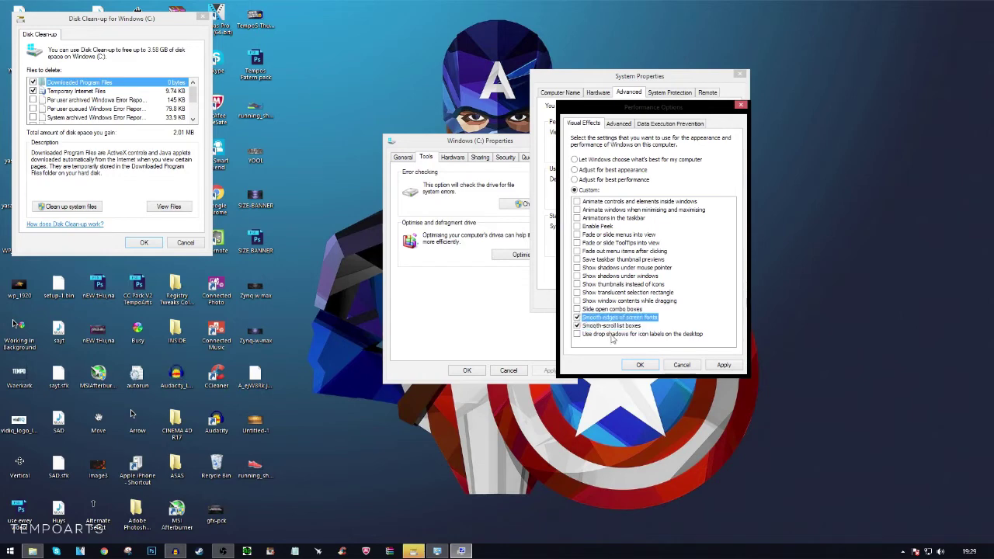
click(716, 366)
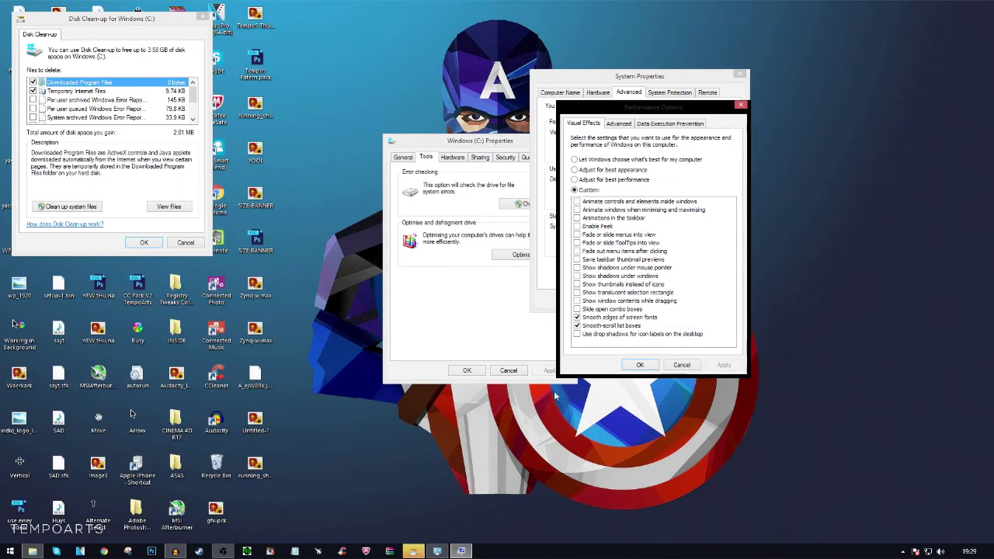
click(639, 367)
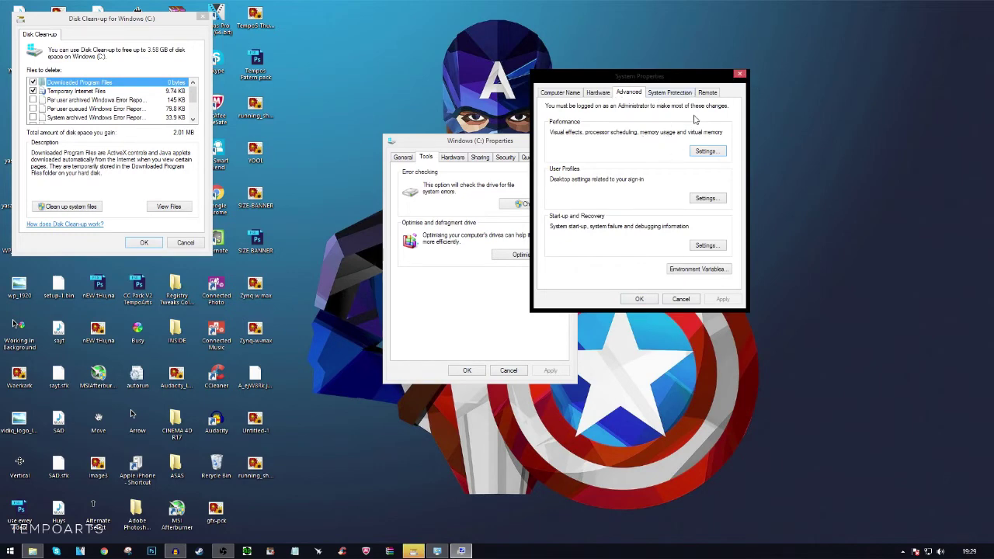
- Review the custom paging file size of drive C: in the advanced performance settings and cancel the Virtual Memory dialog
click(706, 151)
click(610, 130)
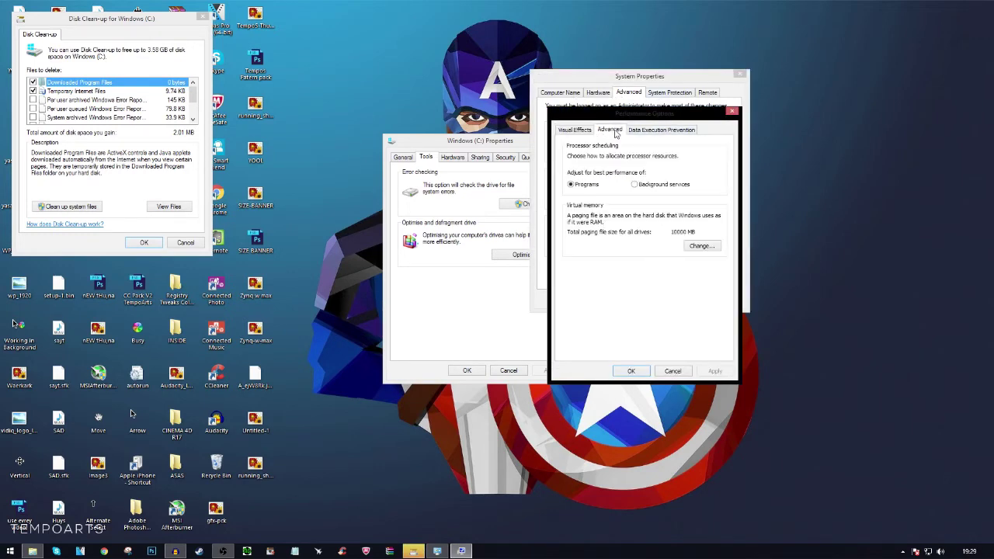
click(703, 246)
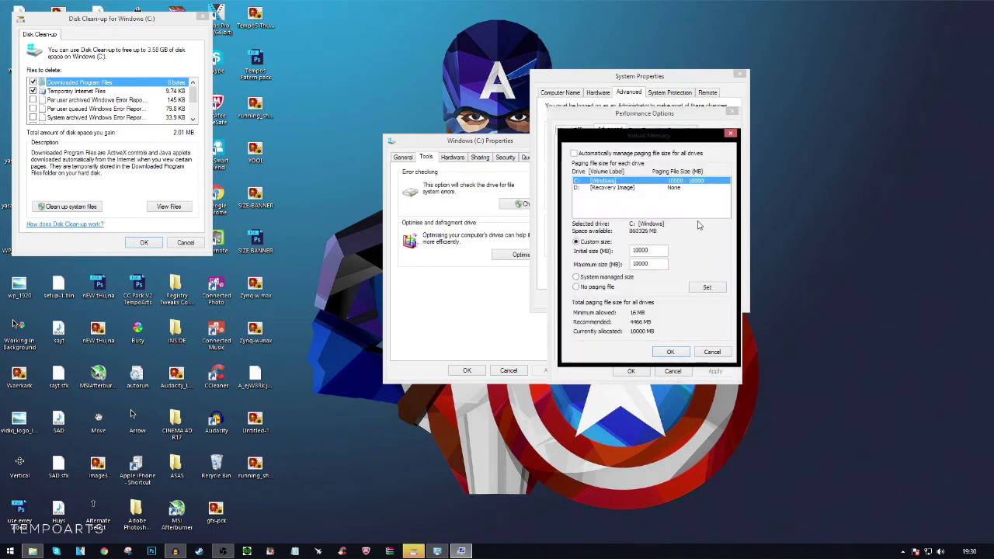
double_click(653, 250)
click(663, 250)
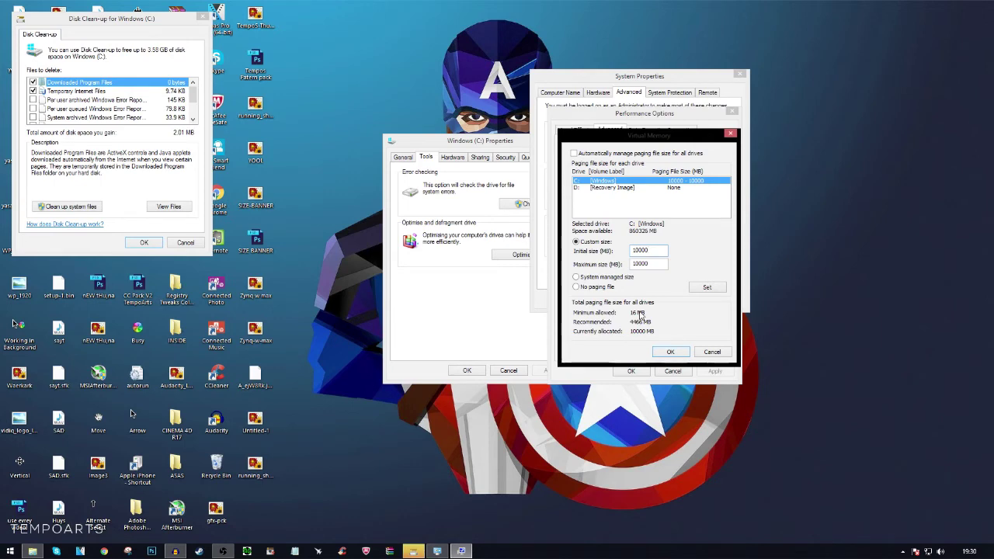
drag(656, 250, 618, 251)
click(712, 355)
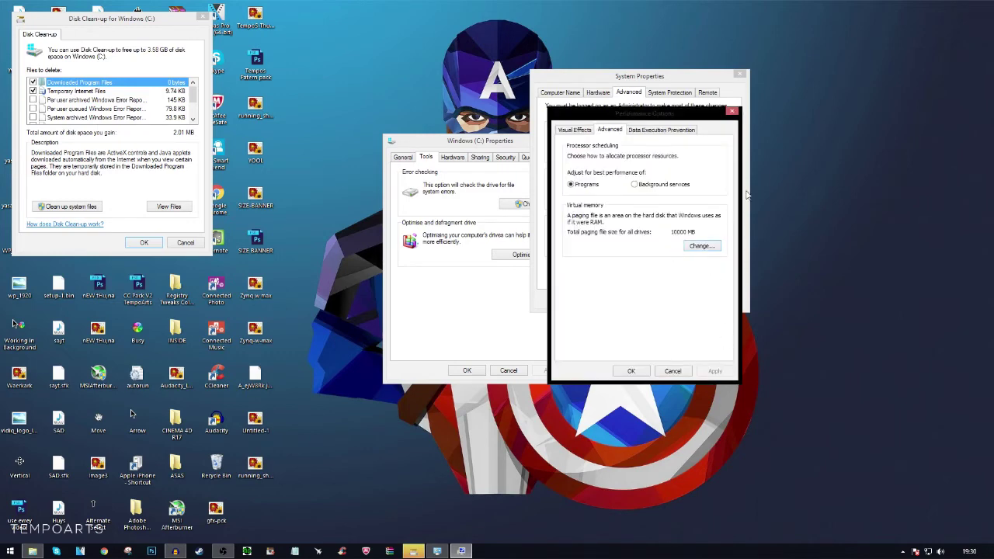
- Close Performance Options, System Properties and the Windows (C:) properties
click(731, 111)
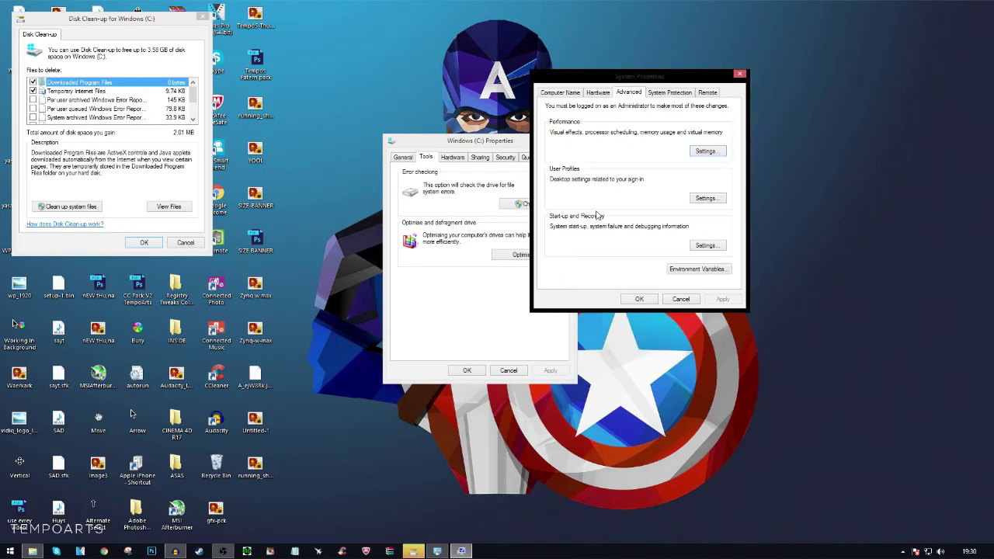
click(739, 75)
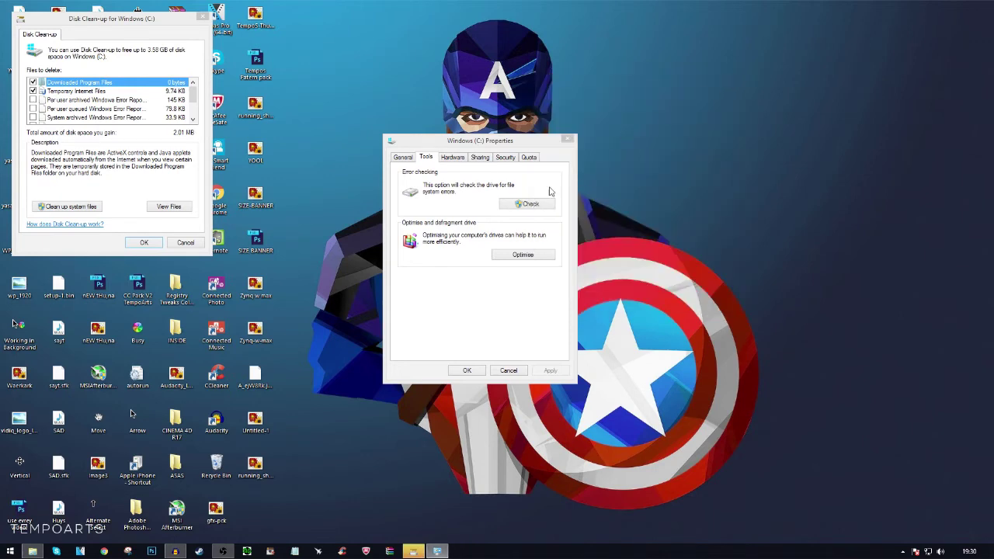
click(569, 139)
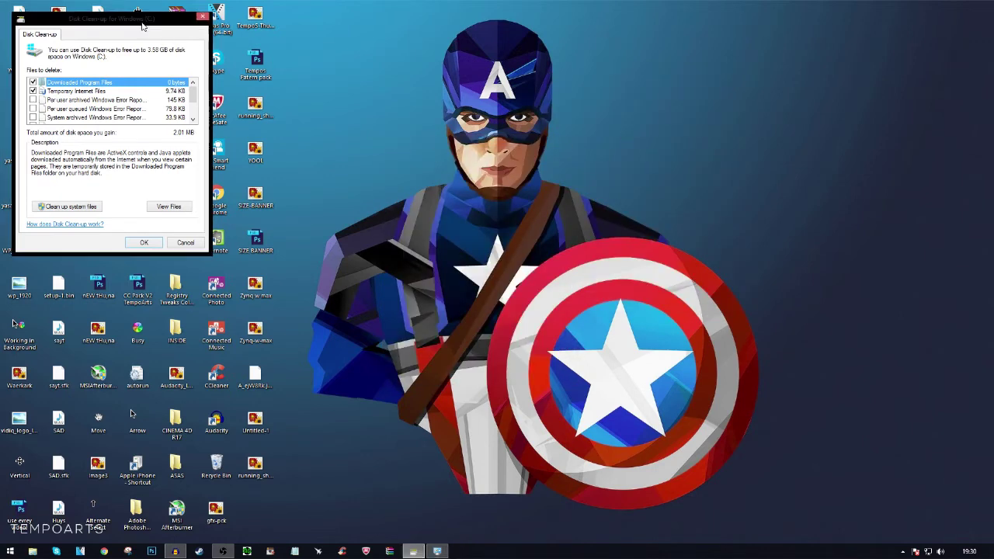
- Move the Disk Clean-up window to the middle of the desktop and mark the Windows error report files and Recycle Bin for deletion
drag(139, 24, 578, 60)
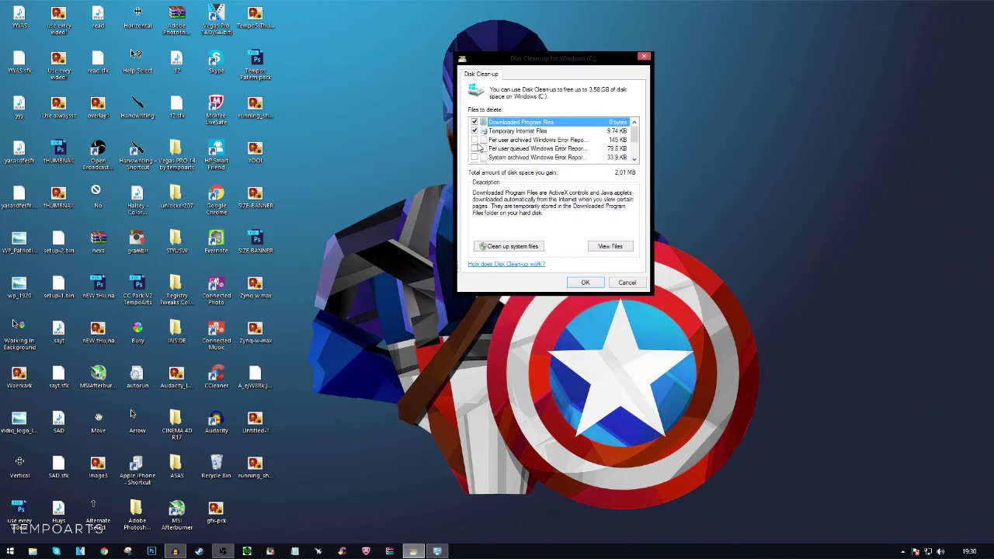
click(474, 148)
scroll(477, 159, down, 2)
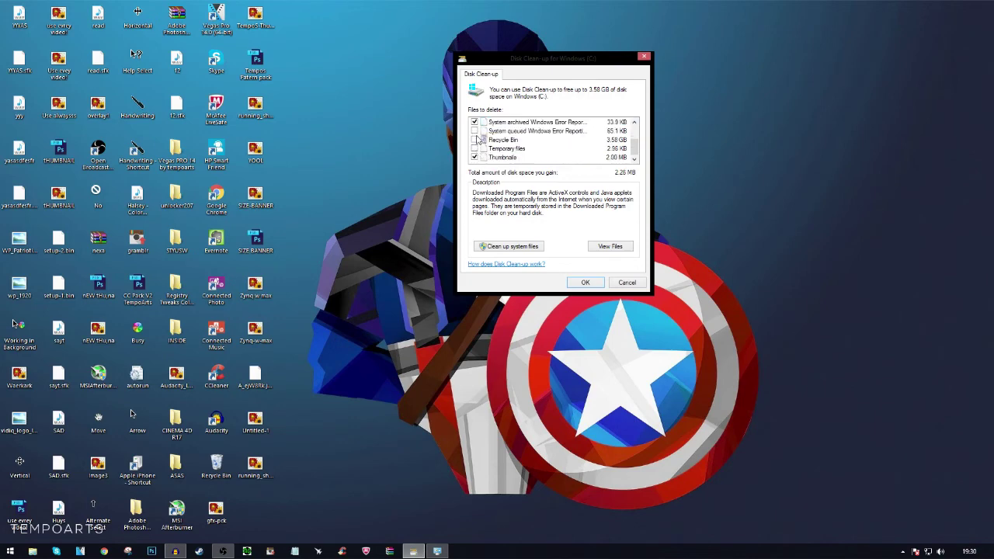
click(475, 140)
- Start the system files clean-up scan for Windows (C:), move its progress window upwards and cancel the scan
click(528, 249)
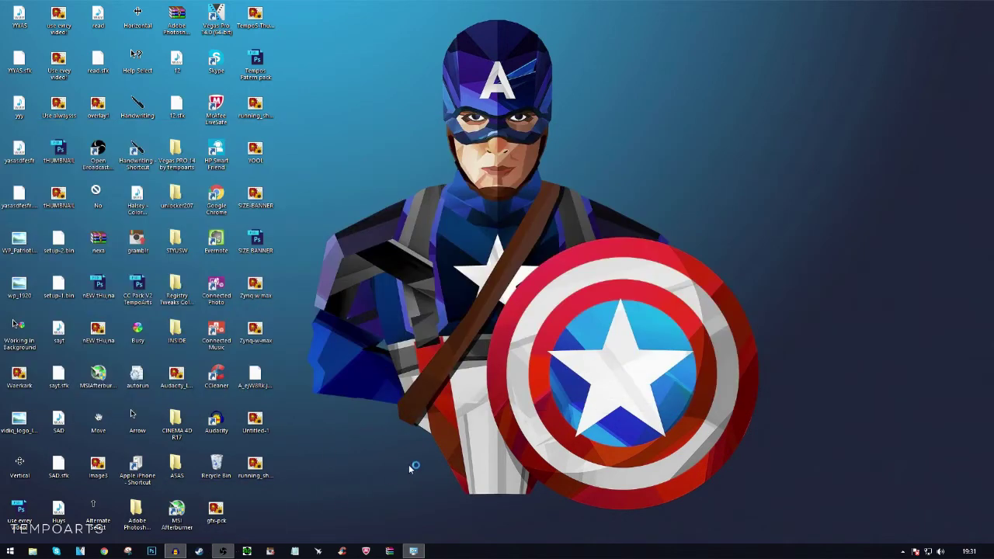
drag(510, 241, 514, 168)
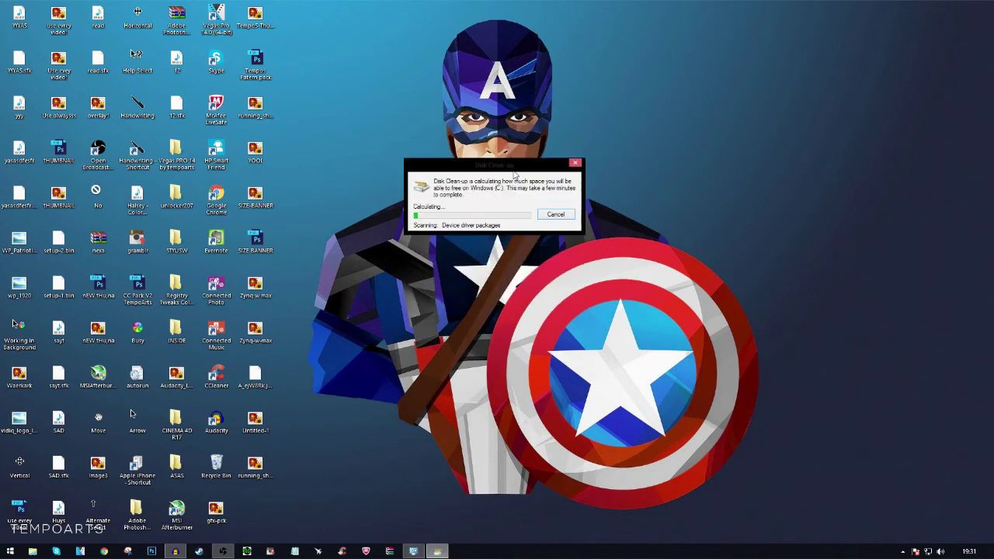
click(559, 214)
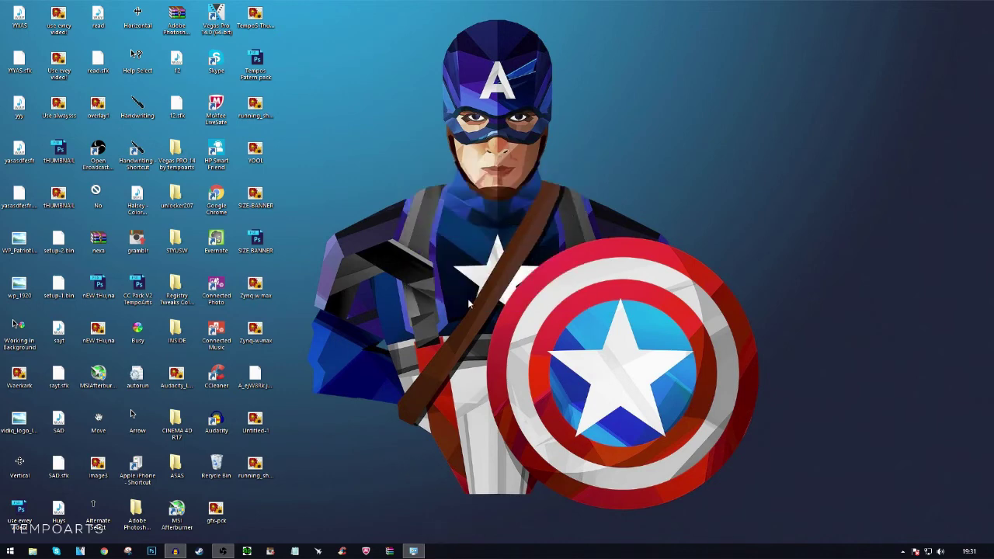
- Hide all desktop icons and show them again
right_click(420, 287)
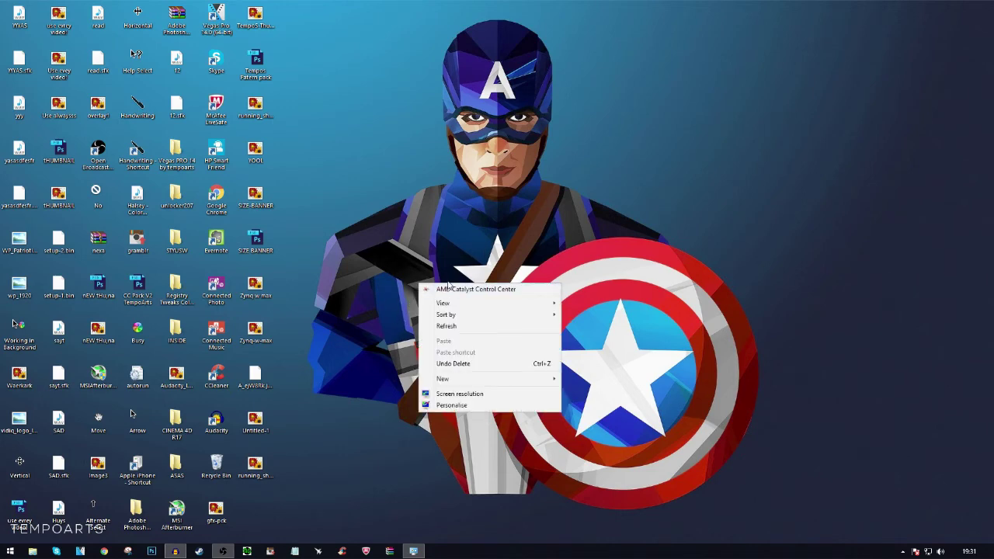
click(403, 248)
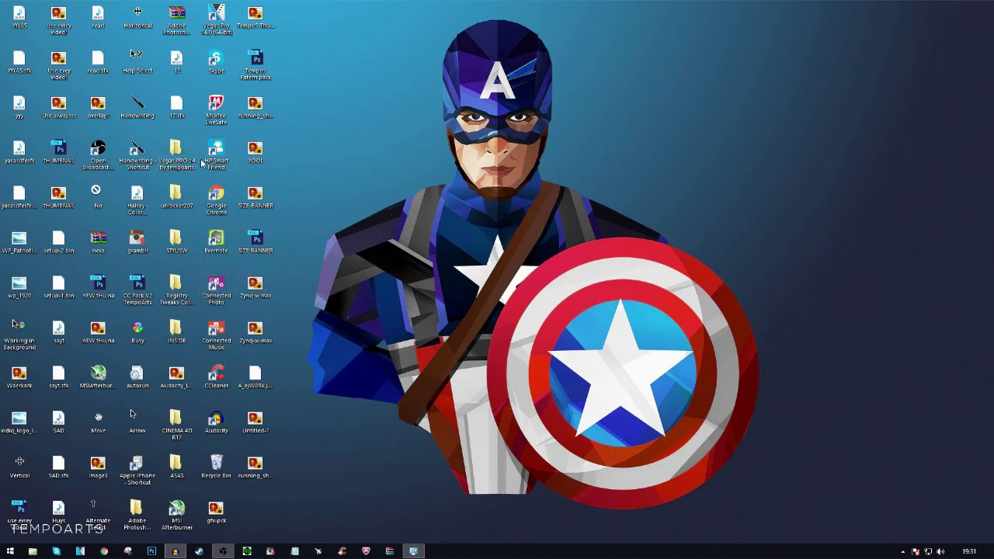
right_click(340, 219)
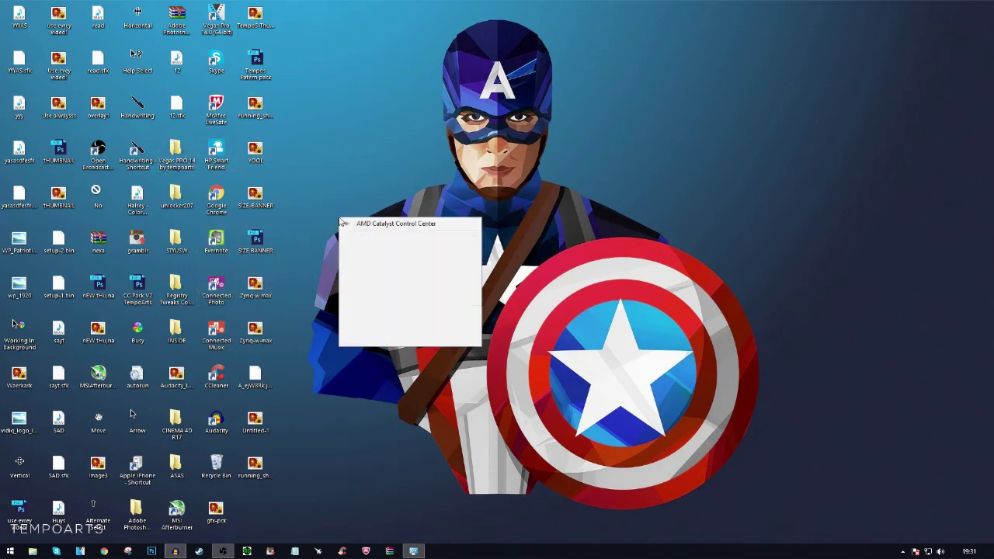
mouse_move(372, 242)
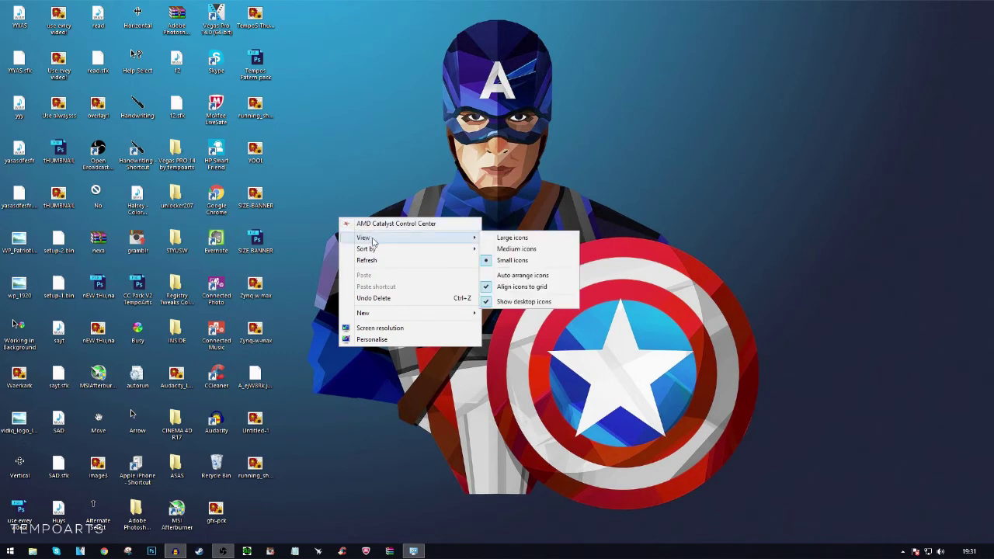
click(544, 302)
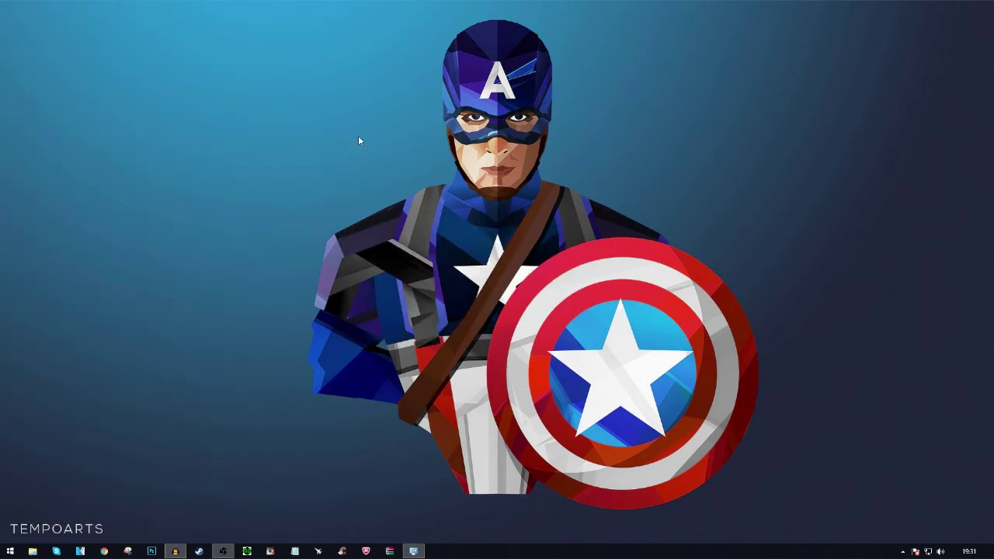
right_click(308, 85)
mouse_move(386, 104)
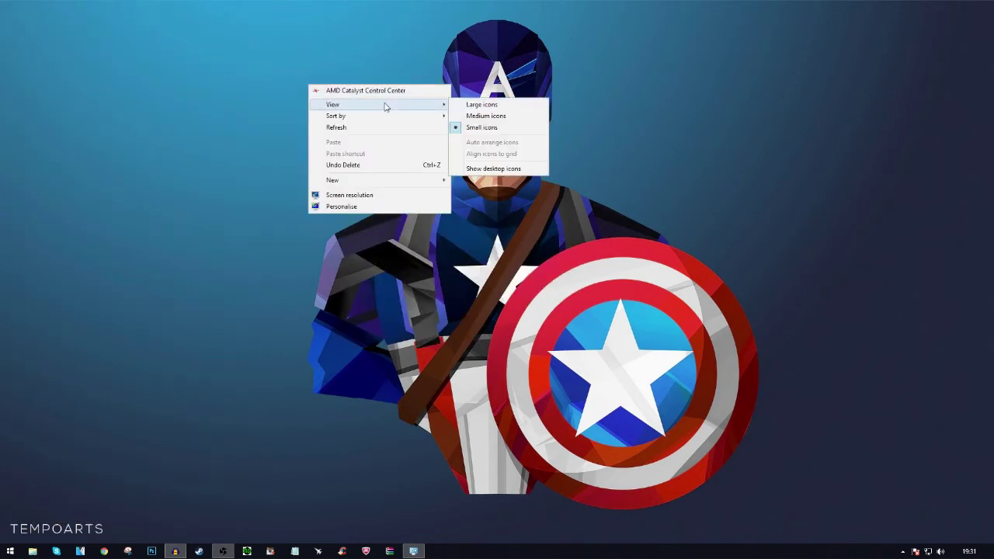
click(513, 171)
- Refresh the desktop twice, and open and leave the Start screen
right_click(455, 118)
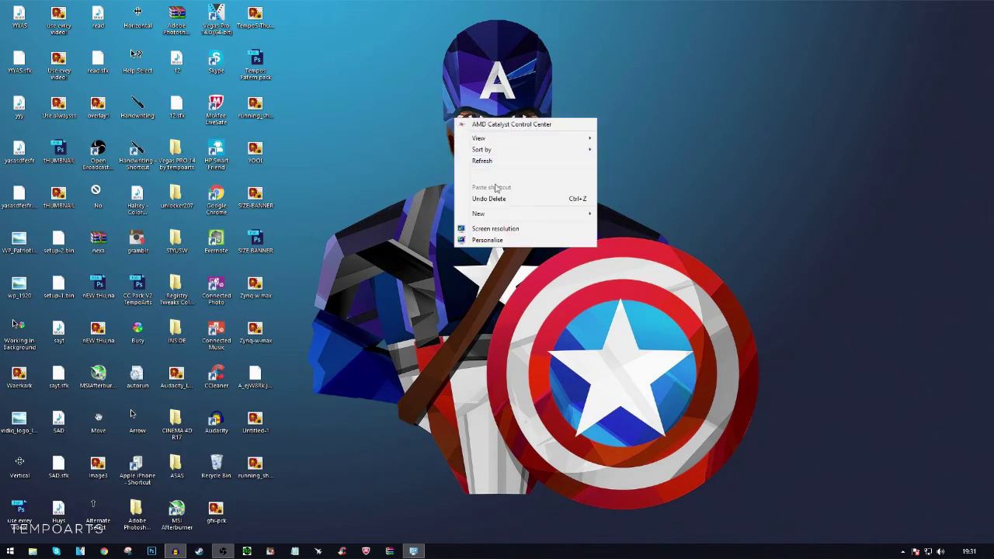
click(495, 161)
right_click(484, 149)
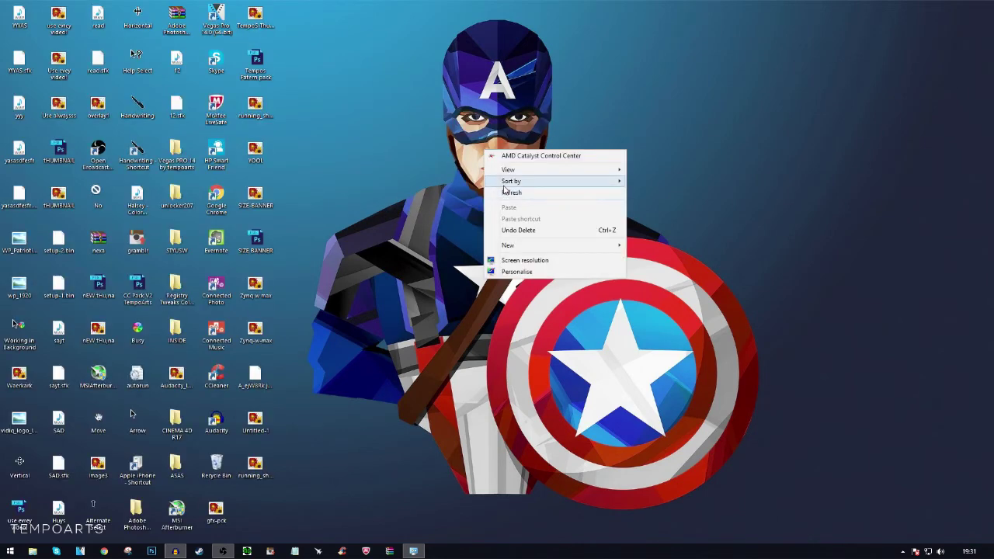
click(509, 192)
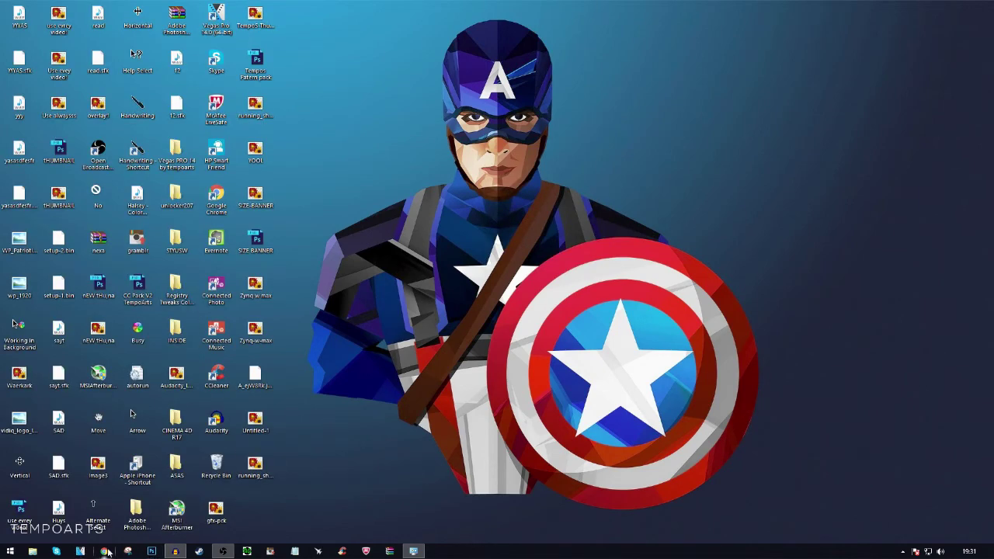
key(super)
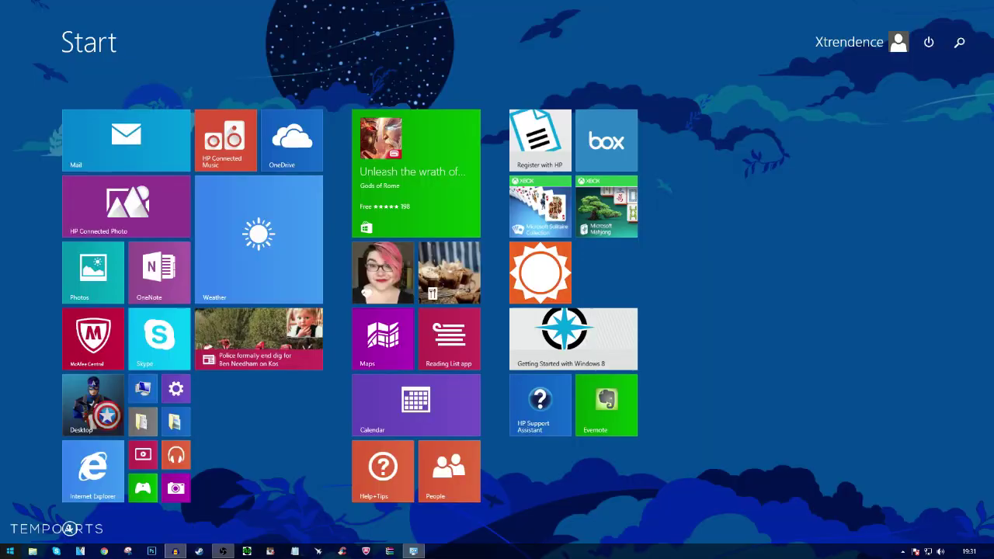
key(super)
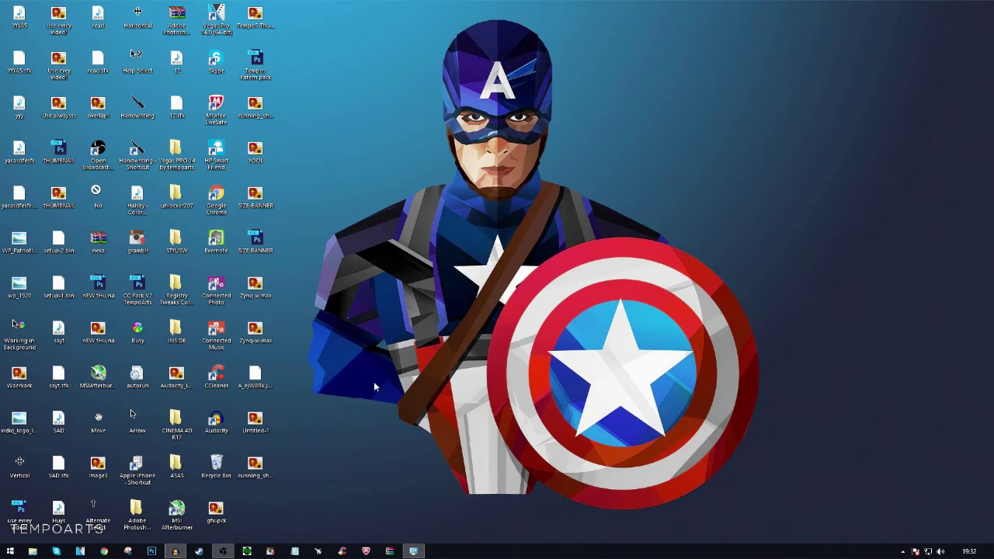
- Restore and reposition the System window, review the advanced performance options, and close Performance Options and System Properties
click(413, 551)
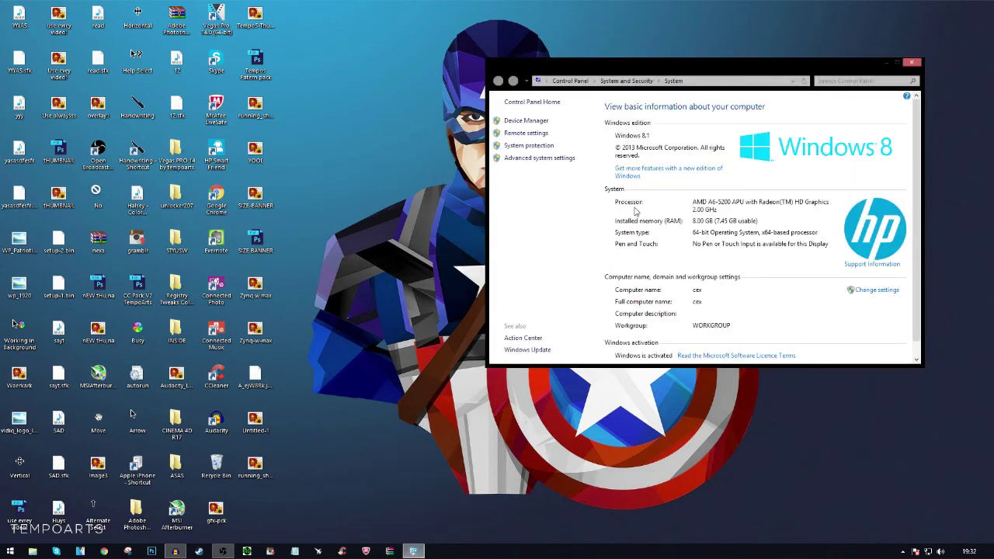
drag(682, 72, 623, 66)
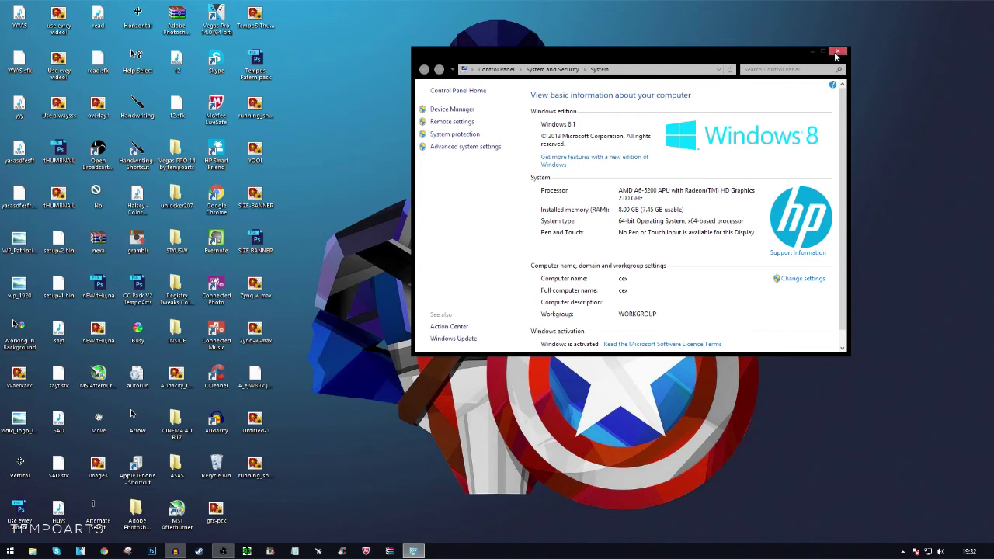
click(489, 147)
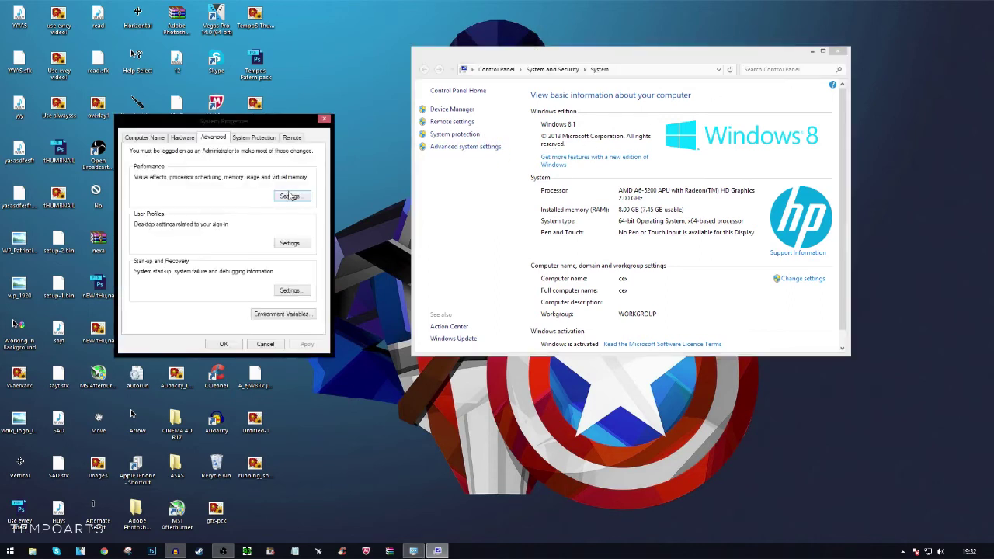
click(290, 197)
click(199, 177)
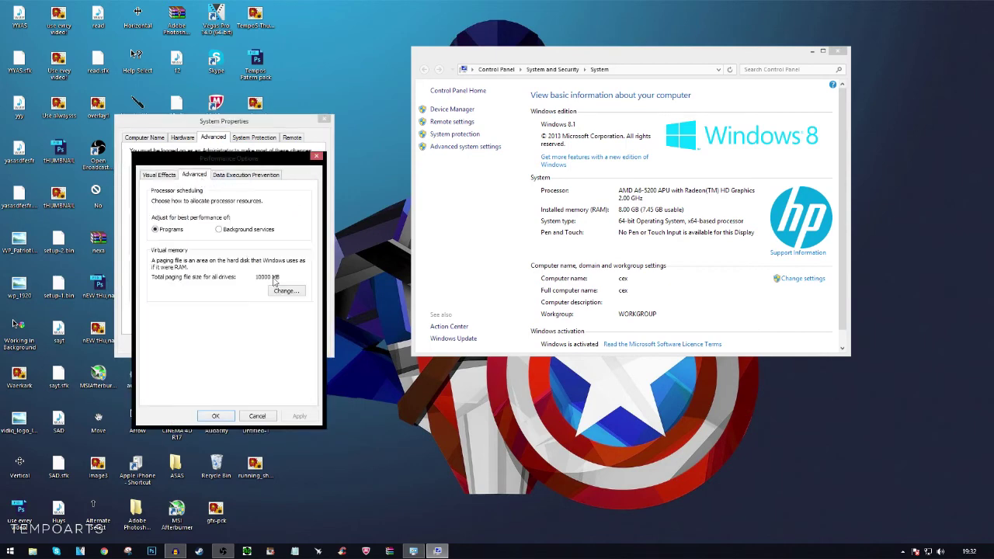
click(319, 158)
click(324, 119)
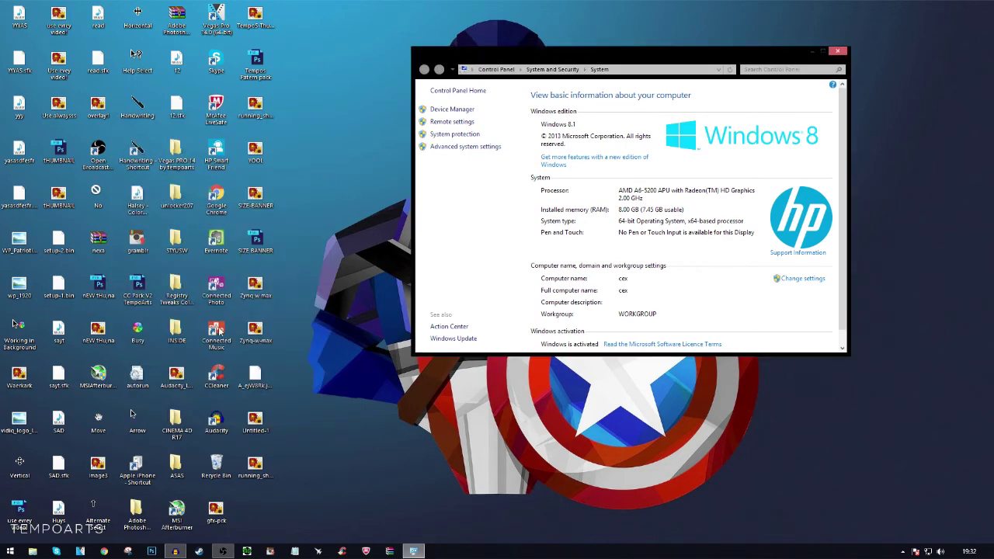
- Open System Configuration by running msconfig
right_click(10, 552)
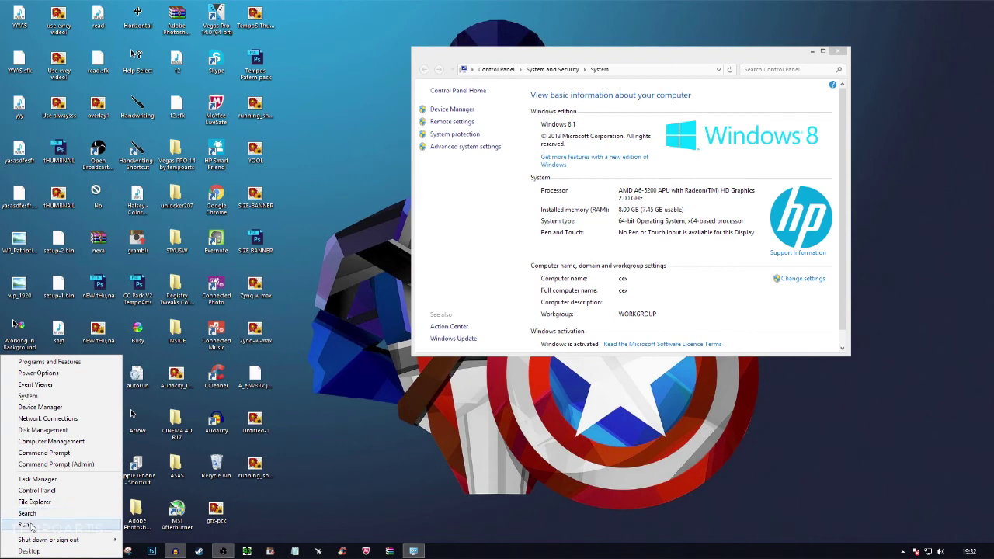
click(33, 525)
text(ms)
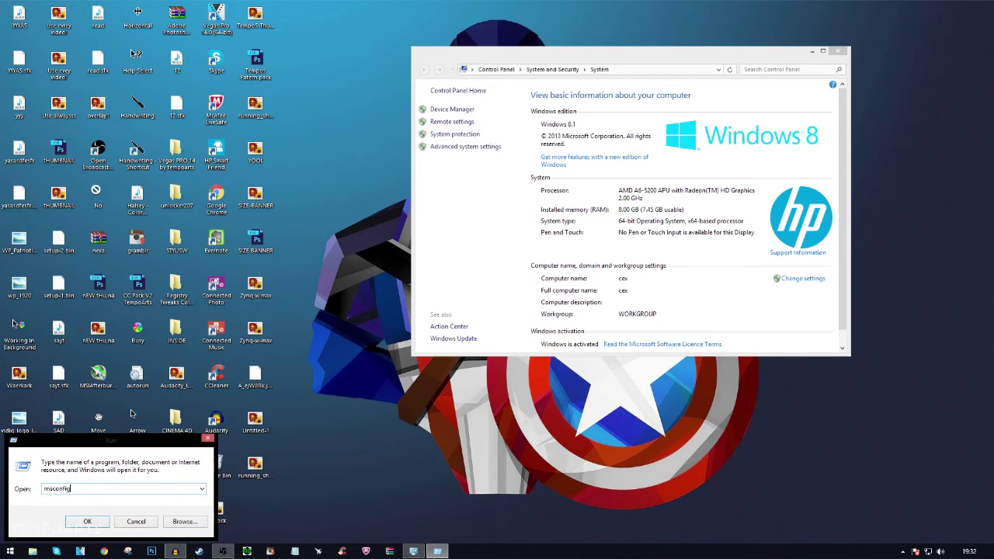
text(config)
key(Return)
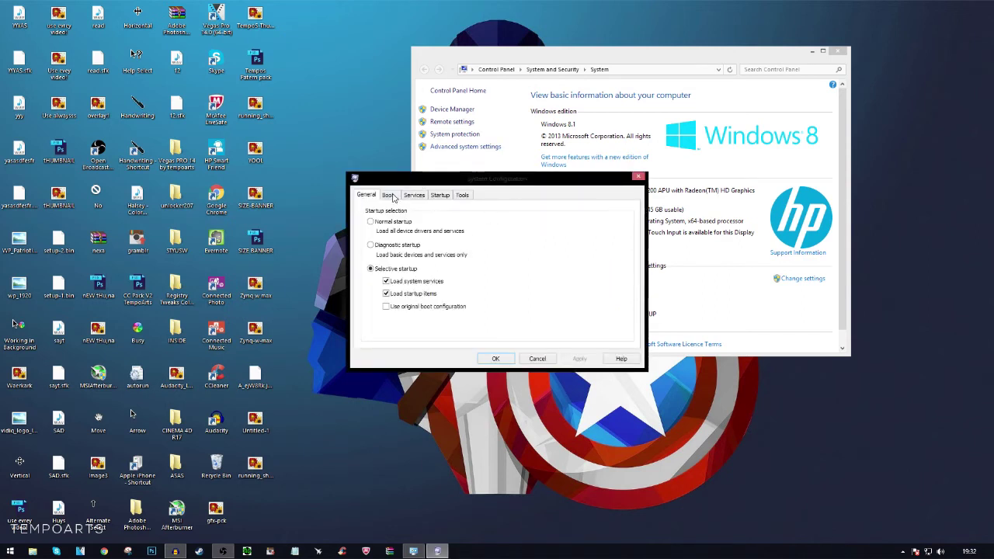
- Try enabling the maximum memory boot option at 8192, recheck the advanced boot options, and cancel System Configuration
click(388, 195)
click(404, 271)
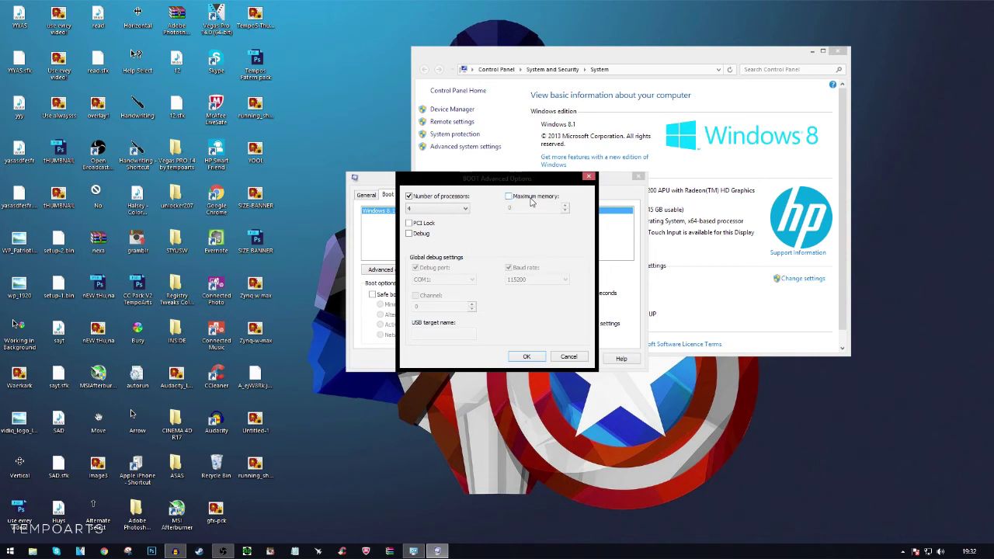
click(530, 197)
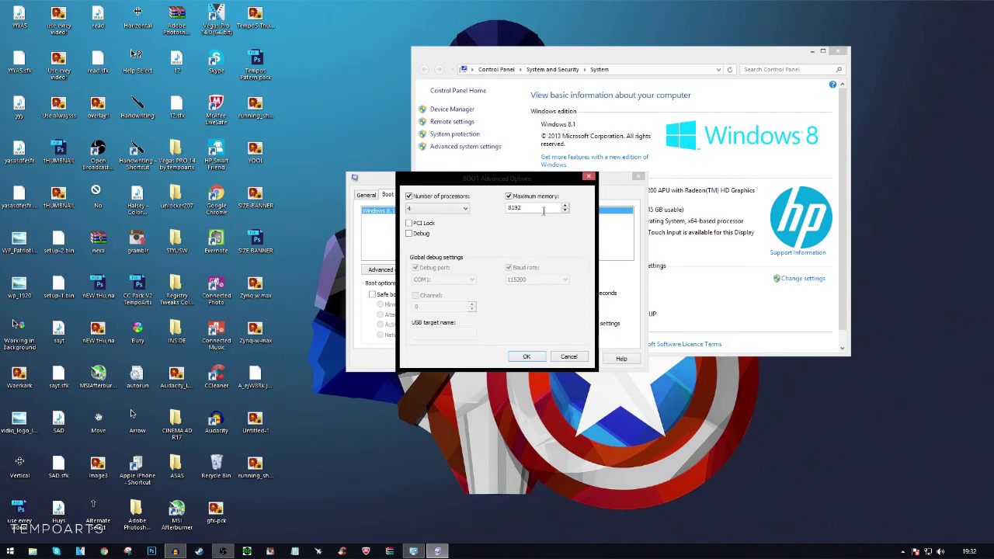
click(527, 359)
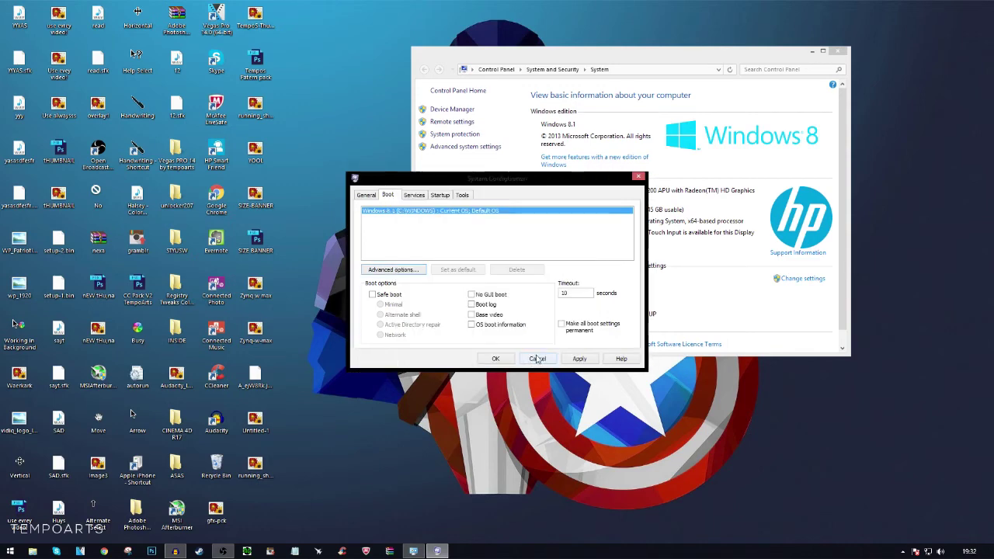
click(403, 270)
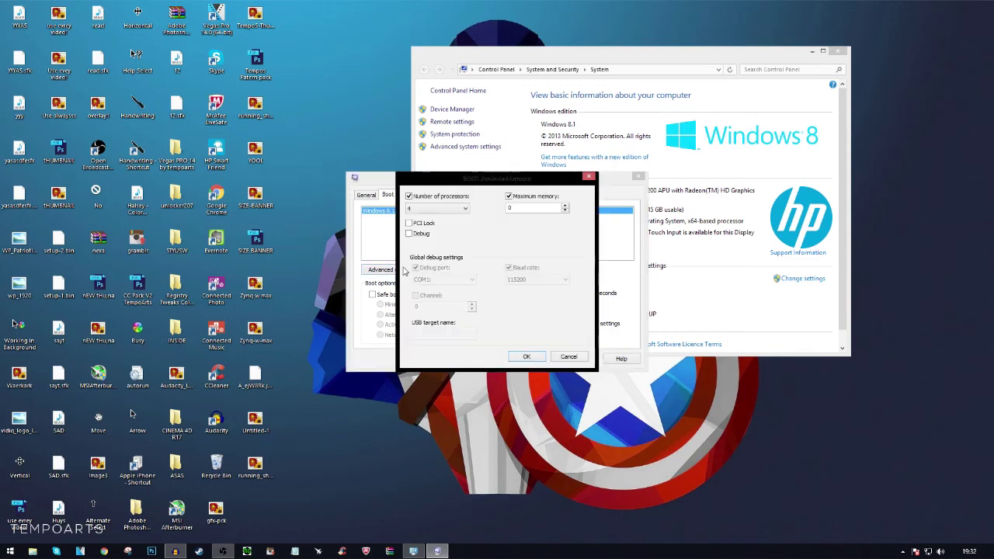
click(568, 359)
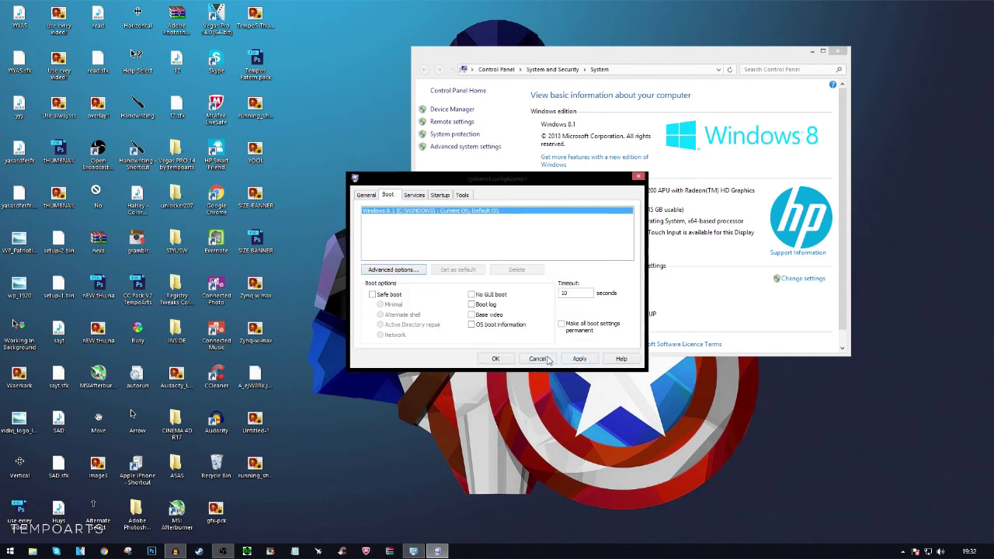
click(550, 360)
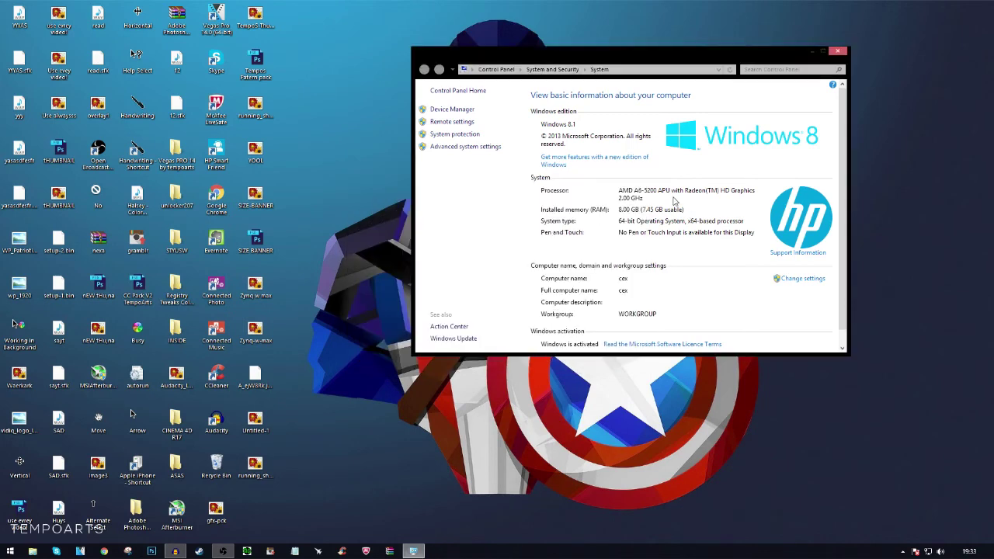
- Close the System window and refresh the desktop
click(838, 53)
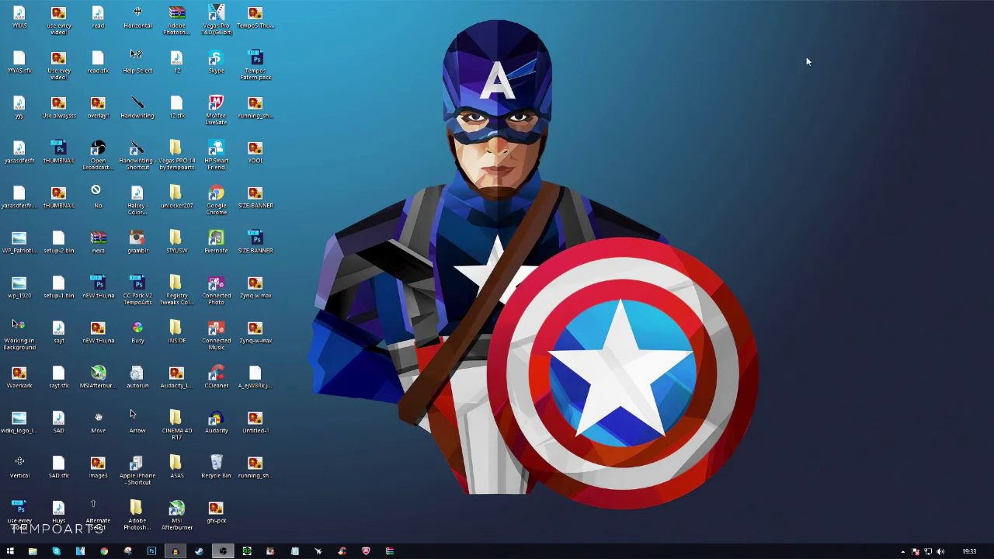
right_click(503, 244)
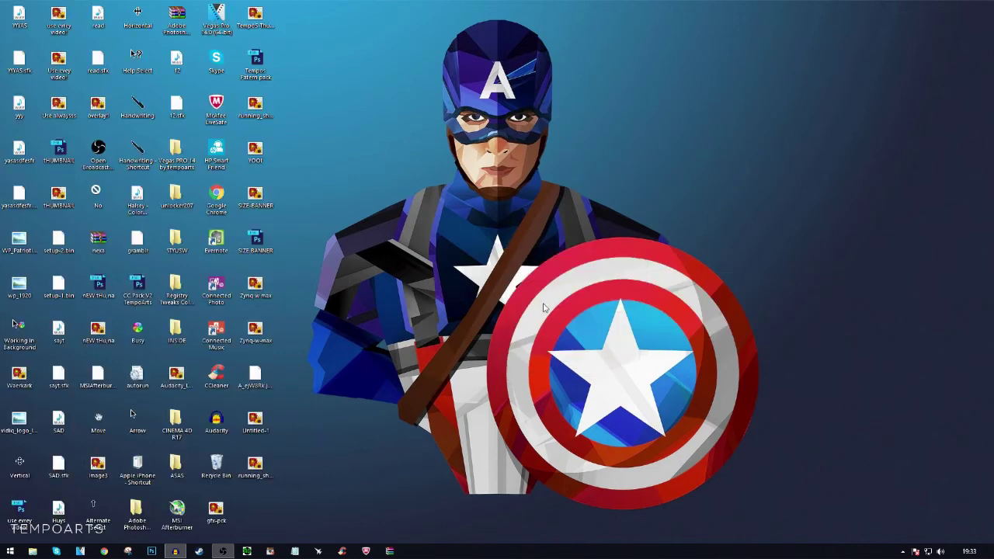
right_click(543, 304)
click(450, 380)
double_click(410, 264)
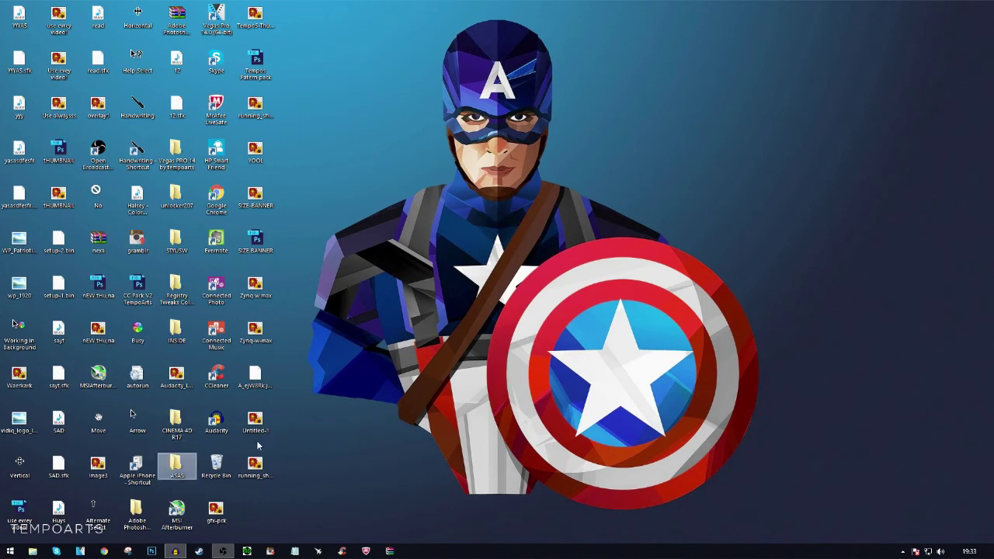
- Open the Personalisation window, maximise it to review the available themes, and close it
right_click(410, 380)
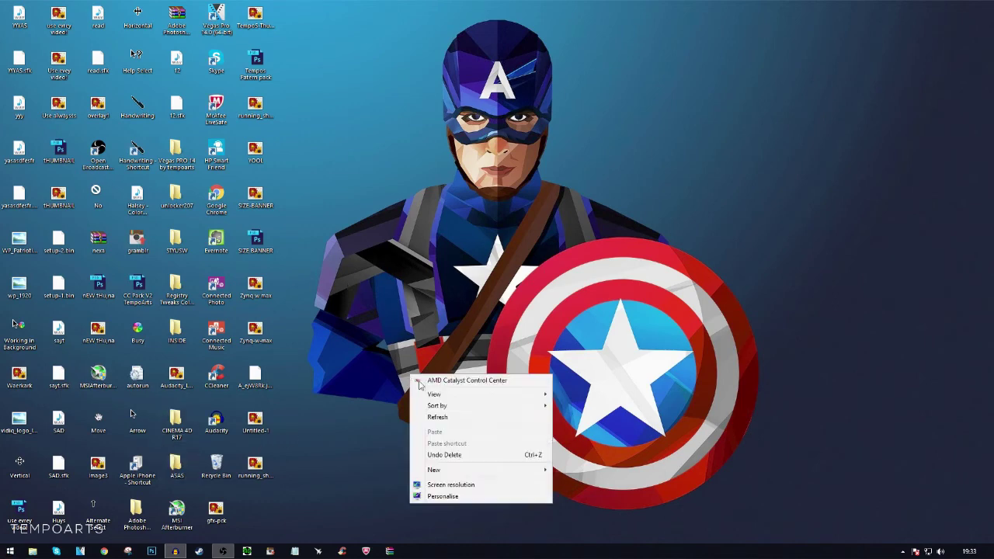
click(444, 497)
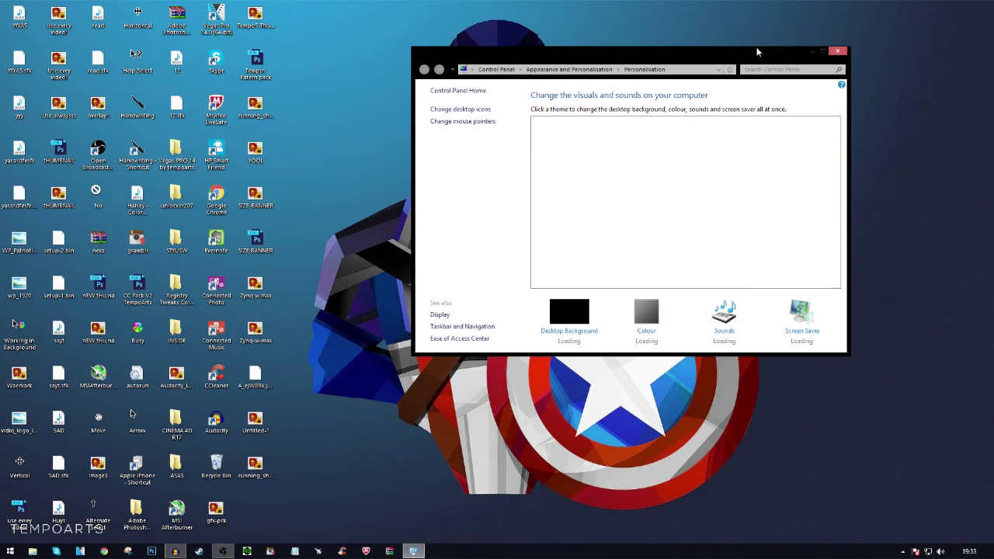
drag(757, 51, 757, 16)
click(823, 16)
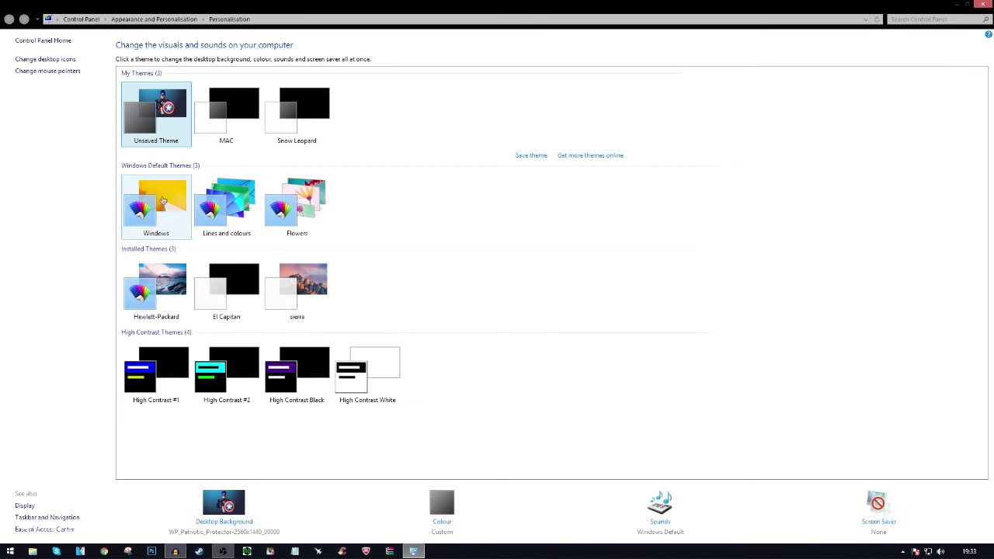
click(981, 4)
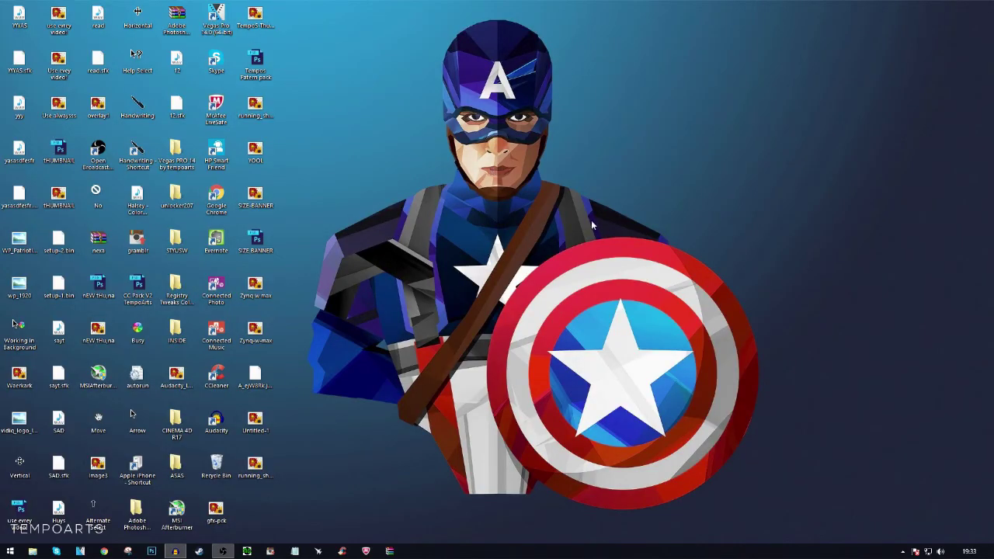
- Refresh the desktop icons again
right_click(517, 220)
click(529, 270)
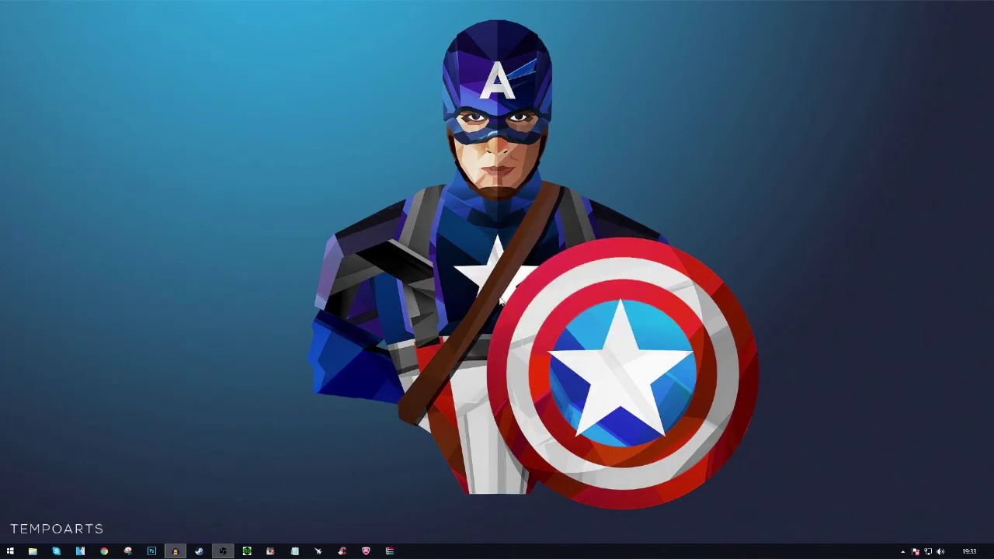
right_click(499, 281)
click(316, 475)
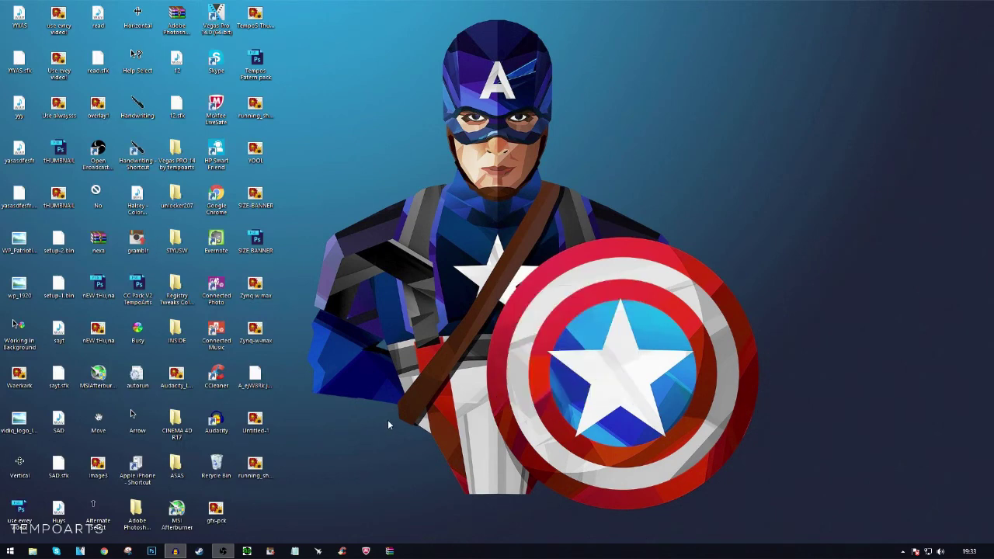
- Search Control Panel for "unin", open the list of programs to uninstall, and bring up the options for Steam
right_click(388, 424)
click(423, 411)
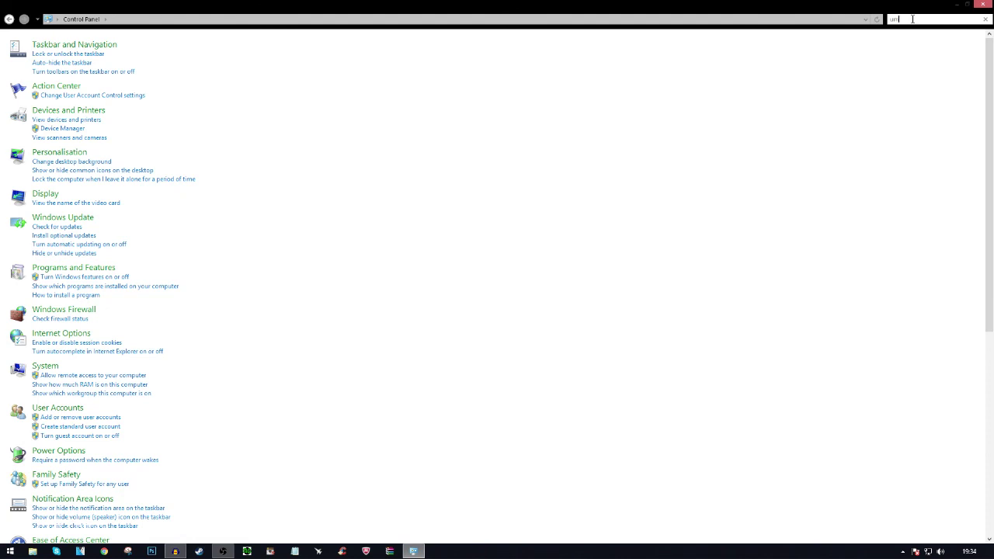
text(in)
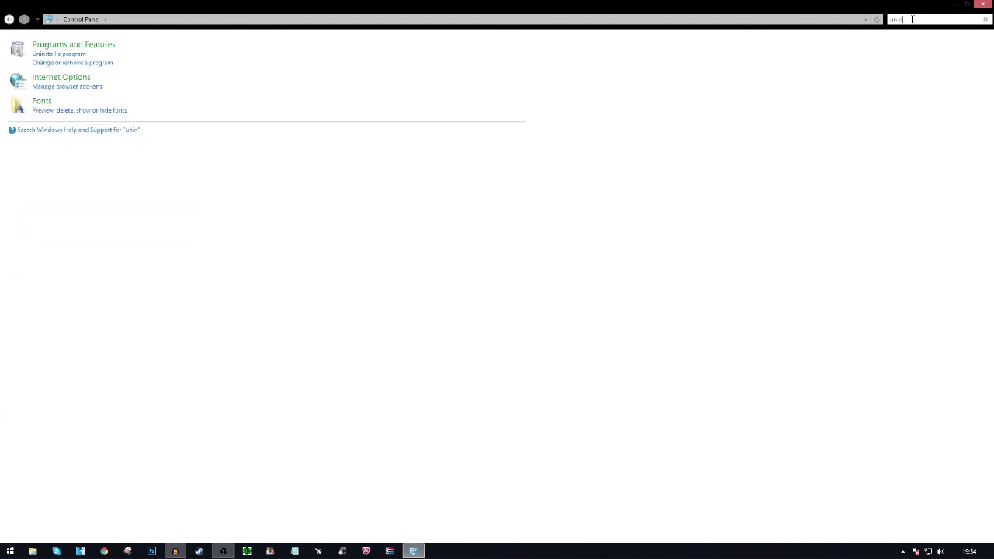
click(73, 54)
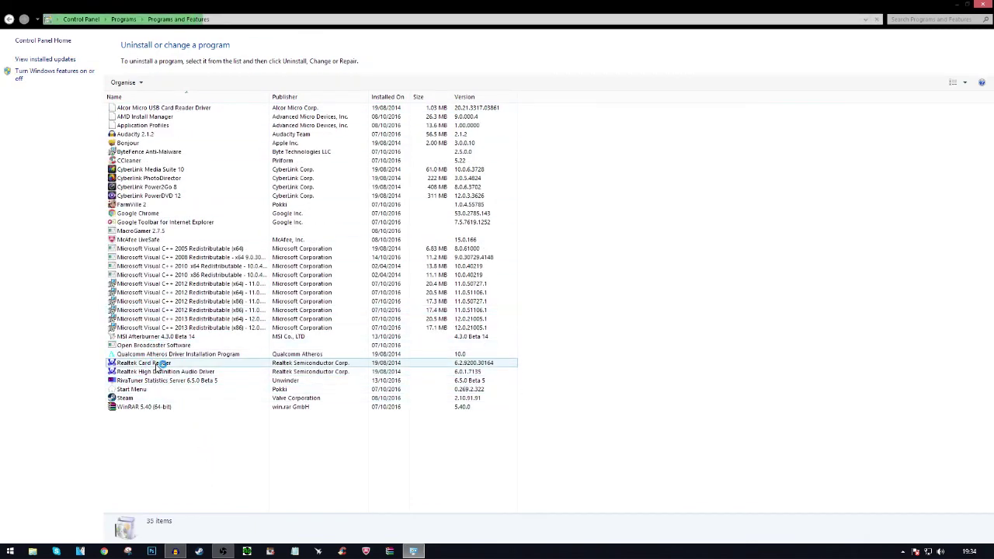
right_click(147, 398)
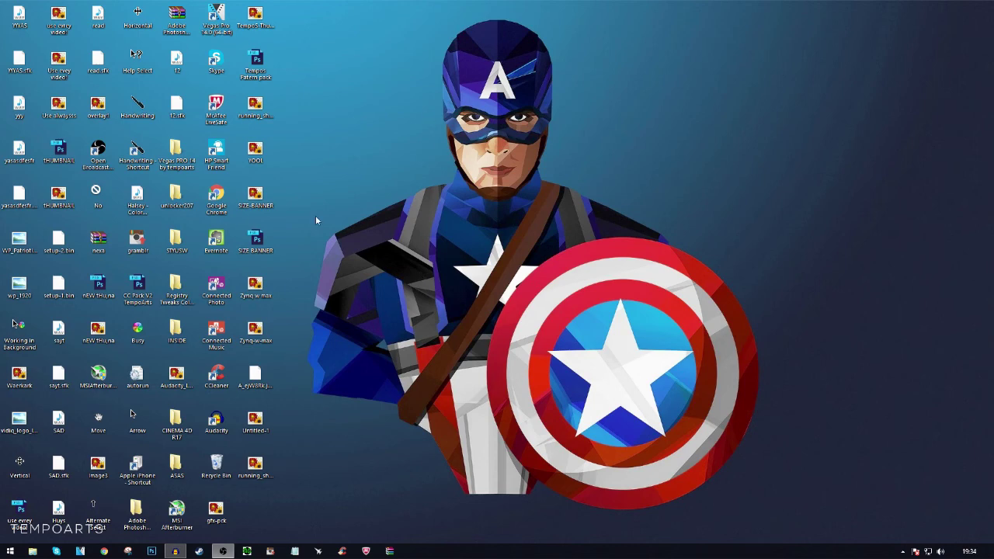
right_click(11, 551)
click(458, 327)
right_click(10, 551)
click(23, 527)
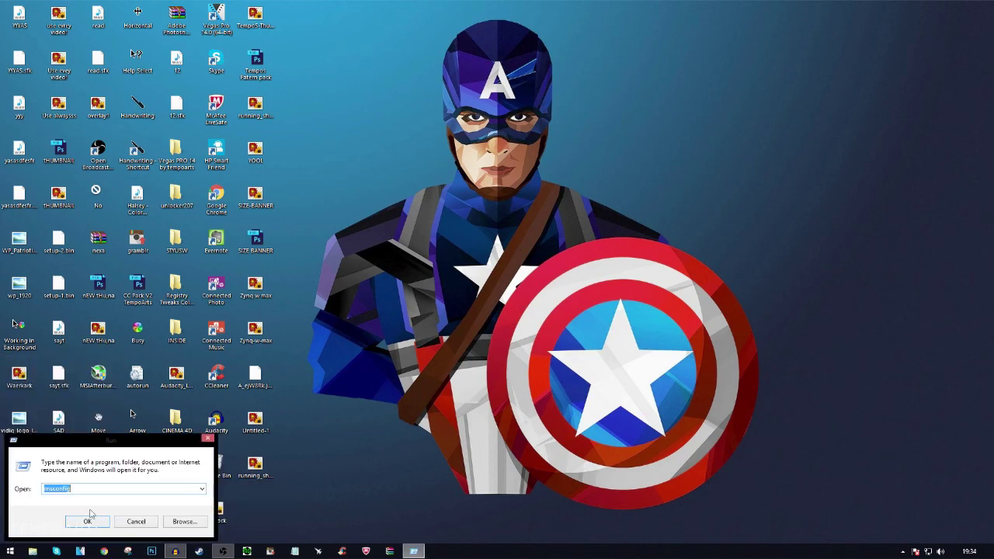
click(152, 522)
- Search Windows for "power" and open Power Options
right_click(9, 549)
click(26, 513)
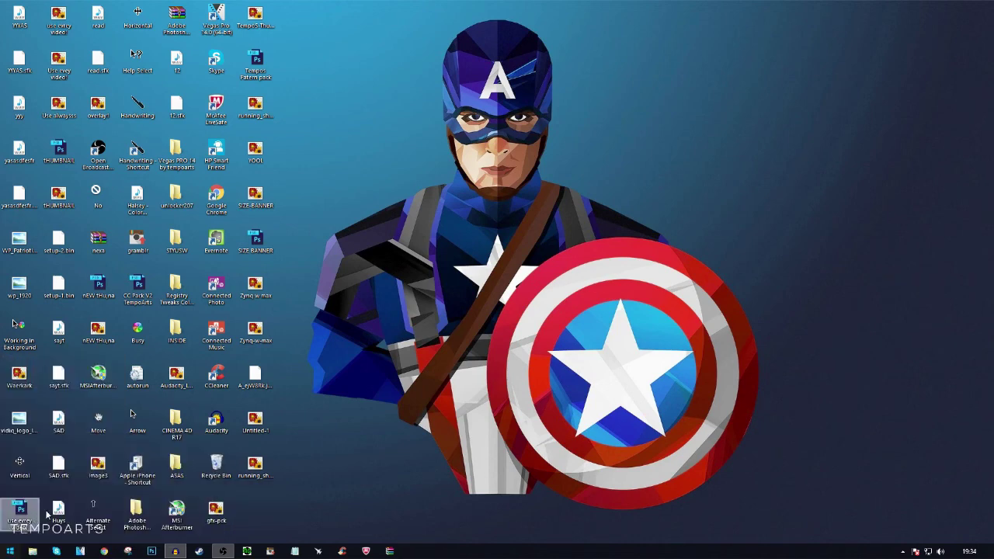
text(powe)
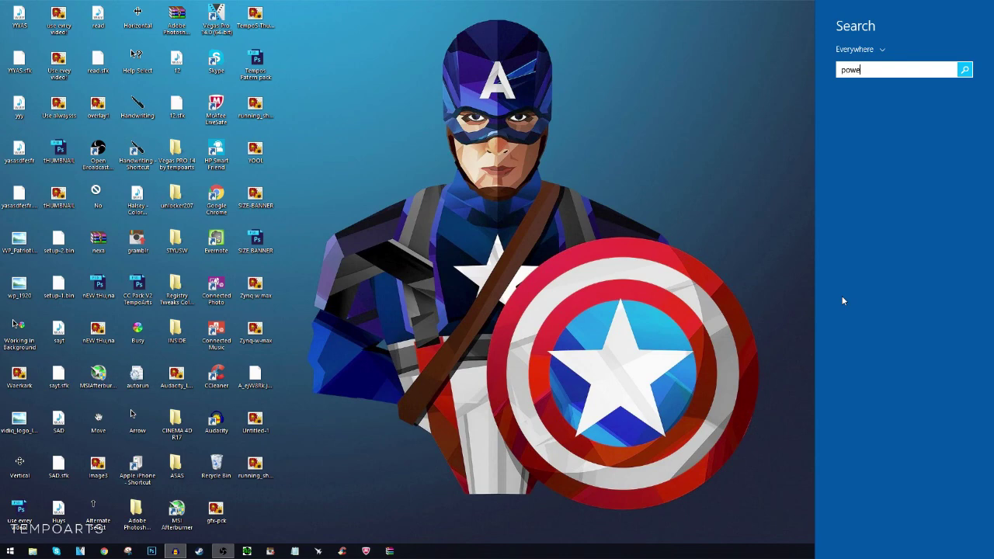
text(rDVD 12)
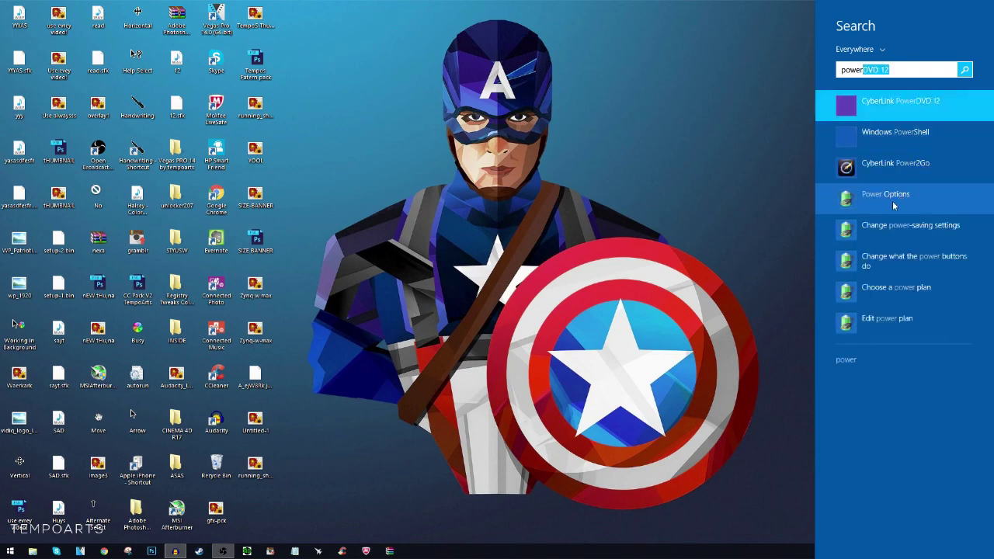
click(885, 195)
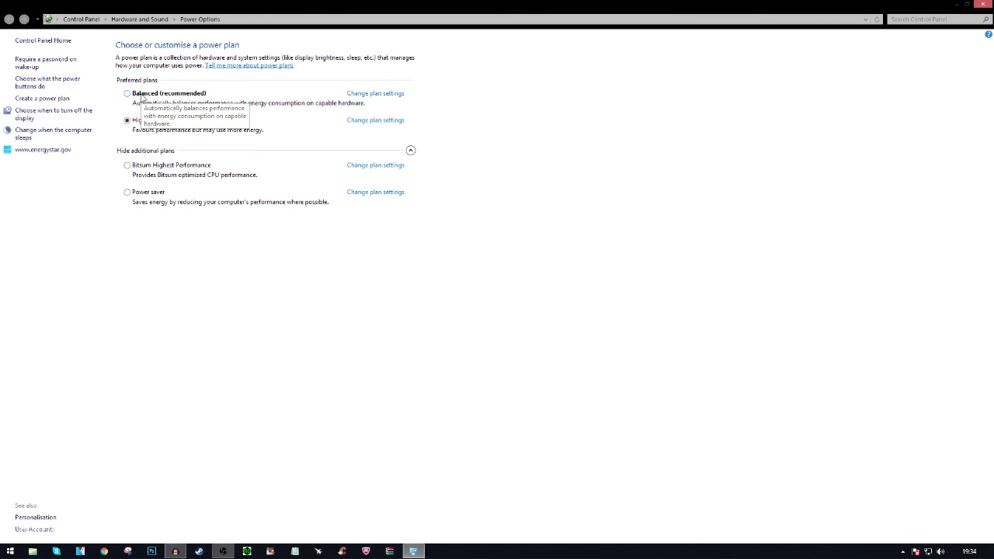
- Try the Balanced and High performance power plans, choose Bitsum Highest Performance from the additional plans, and close Power Options
click(152, 94)
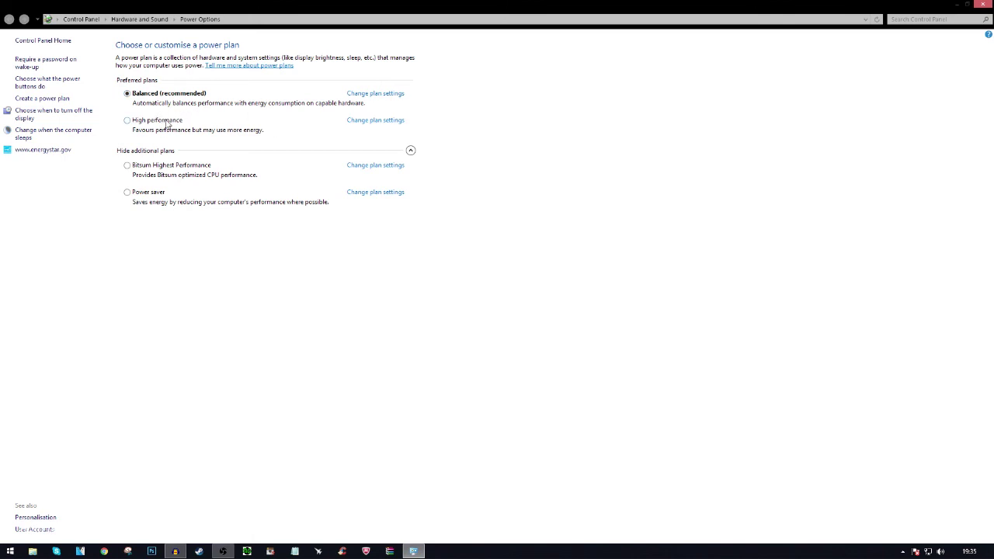
click(409, 149)
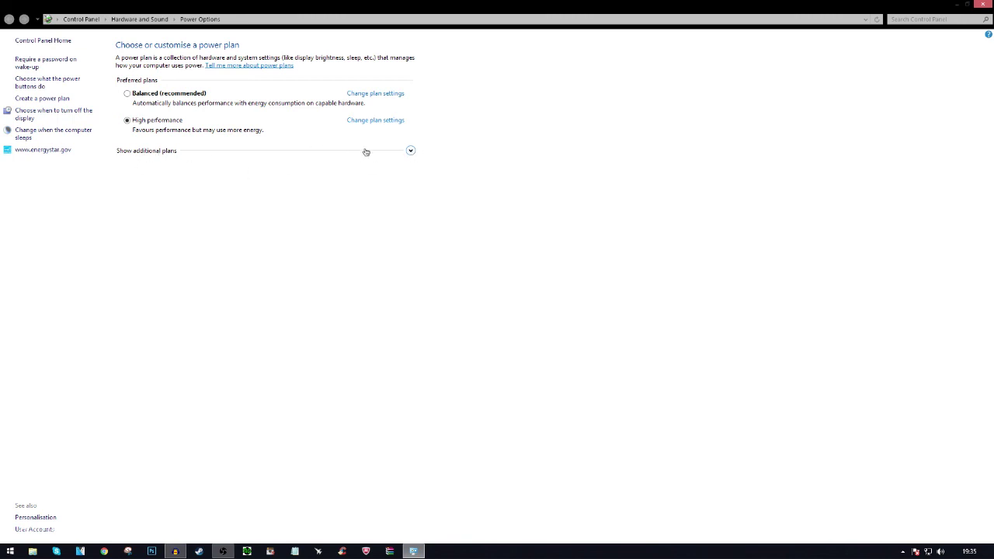
click(410, 150)
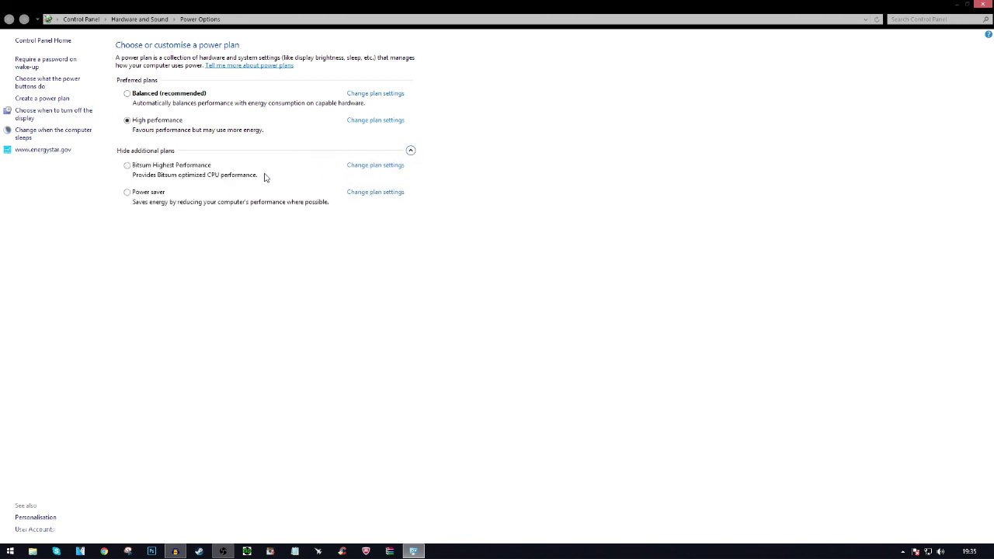
click(160, 168)
click(985, 5)
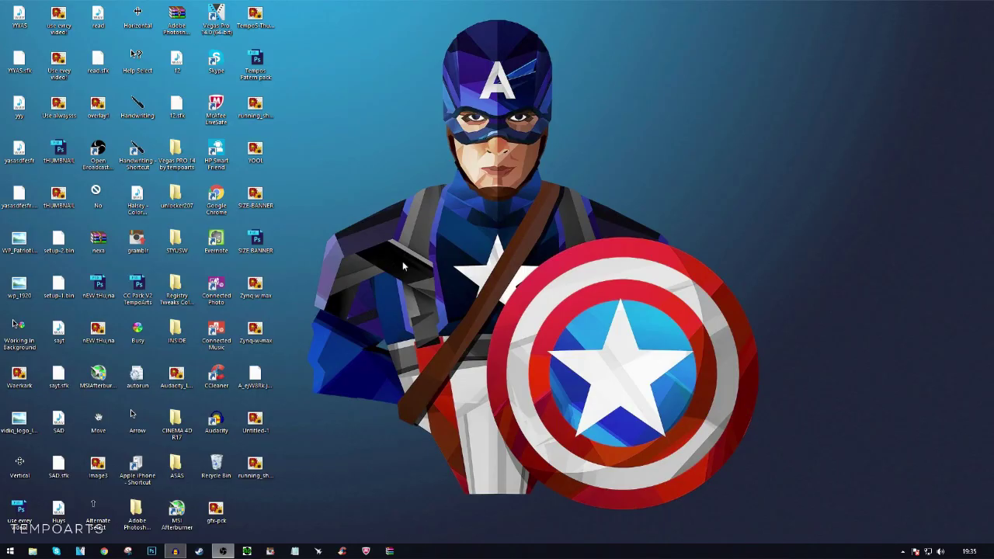